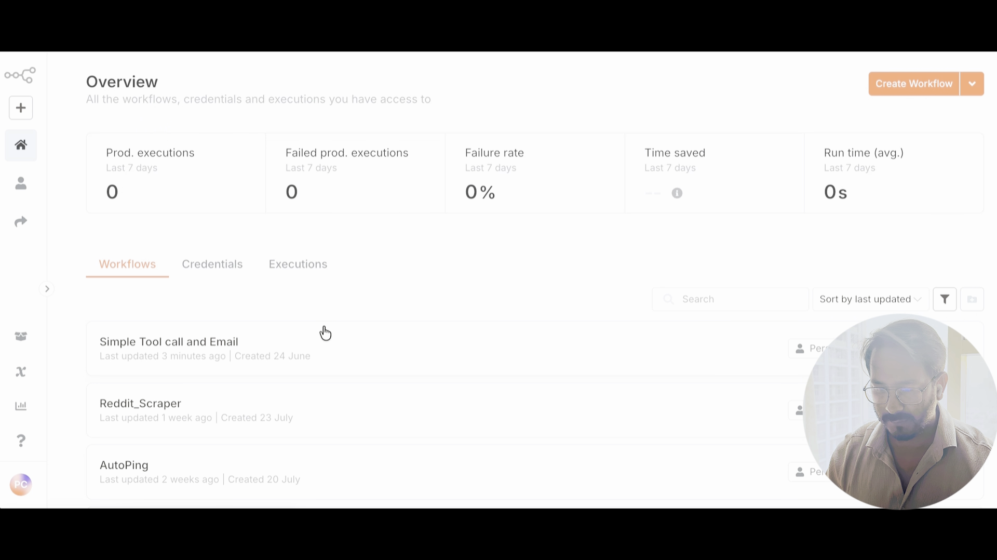
Step: Check the recent executions list, then open the Simple Tool call and Email workflow
scroll(323, 333, down, 1)
scroll(323, 334, up, 1)
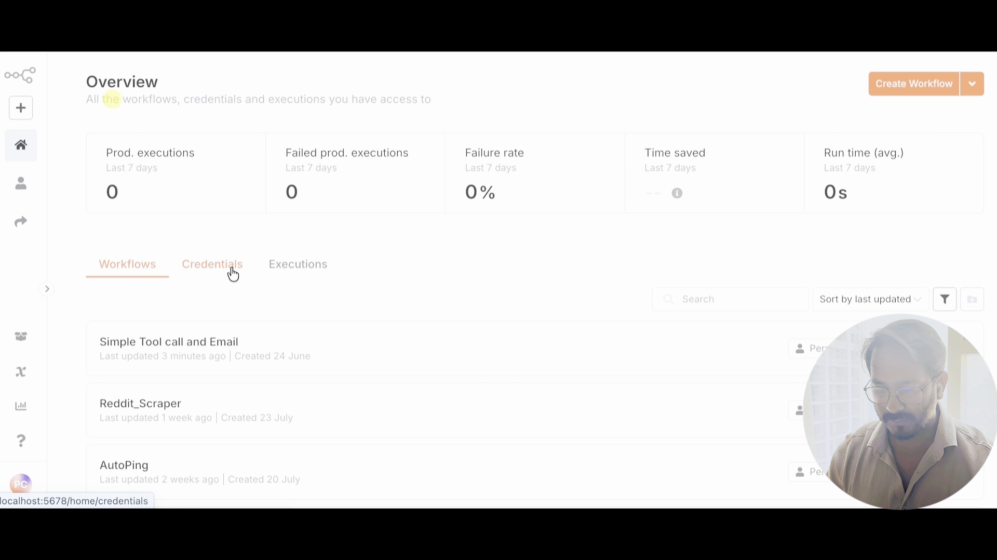
click(290, 272)
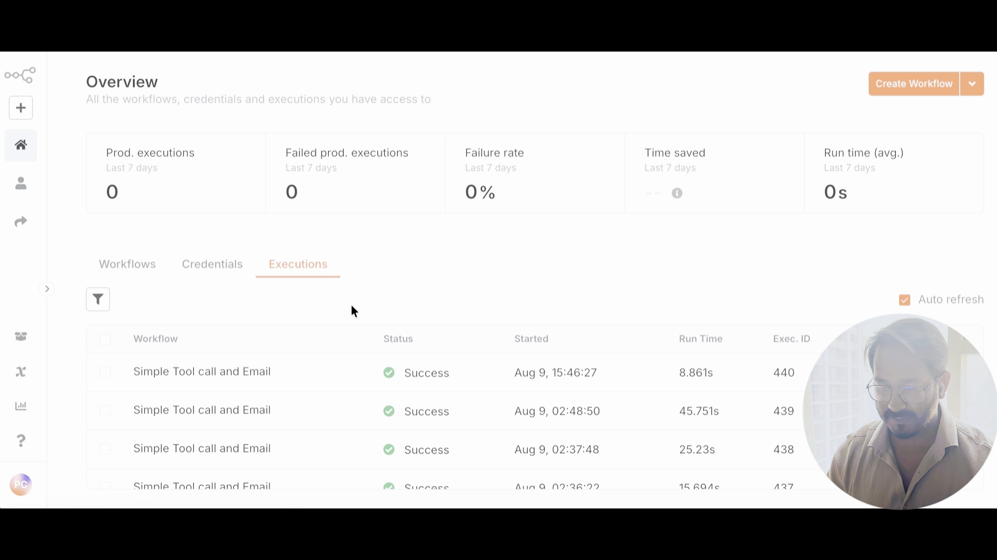
click(150, 270)
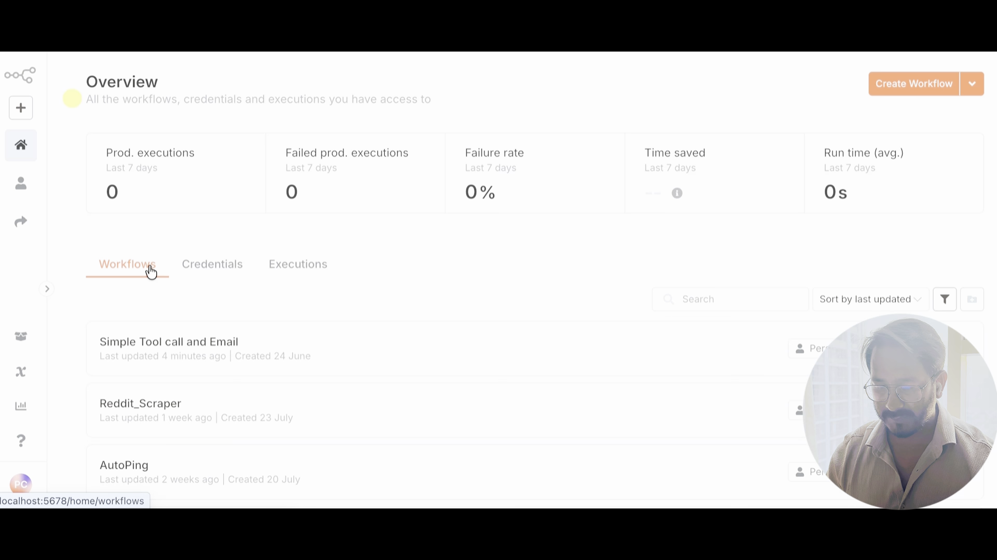
click(279, 353)
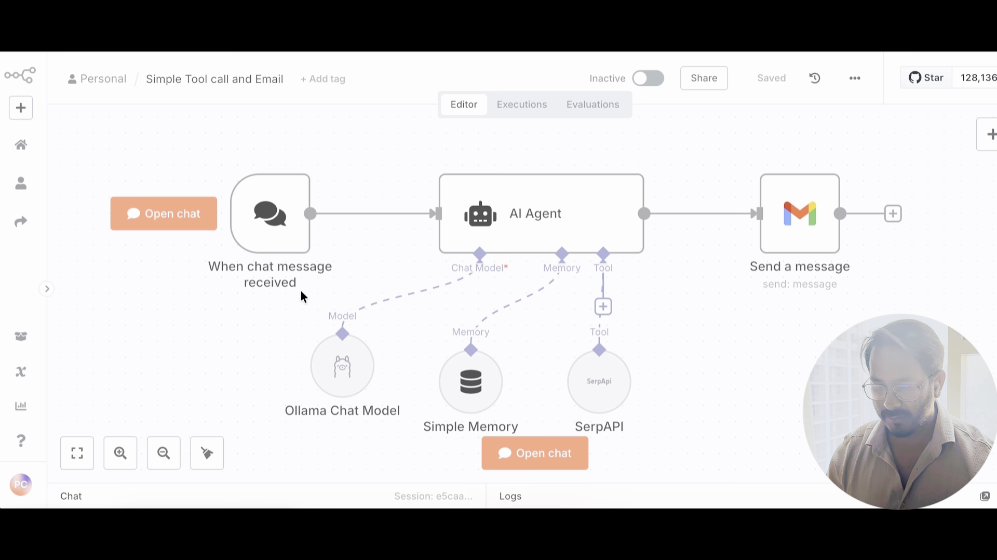
Step: Open the test chat panel for the chat trigger and focus its message box
mouse_move(338, 373)
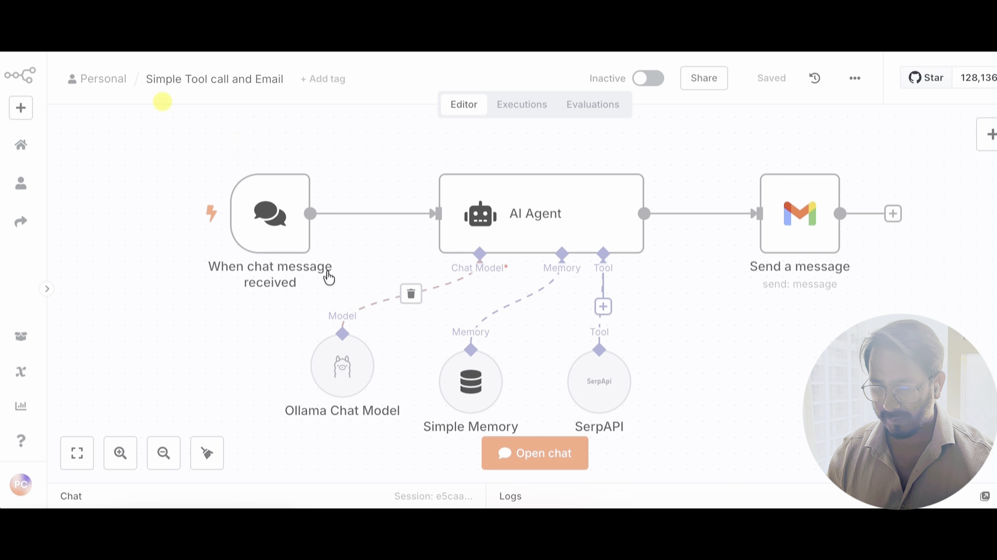
mouse_move(267, 223)
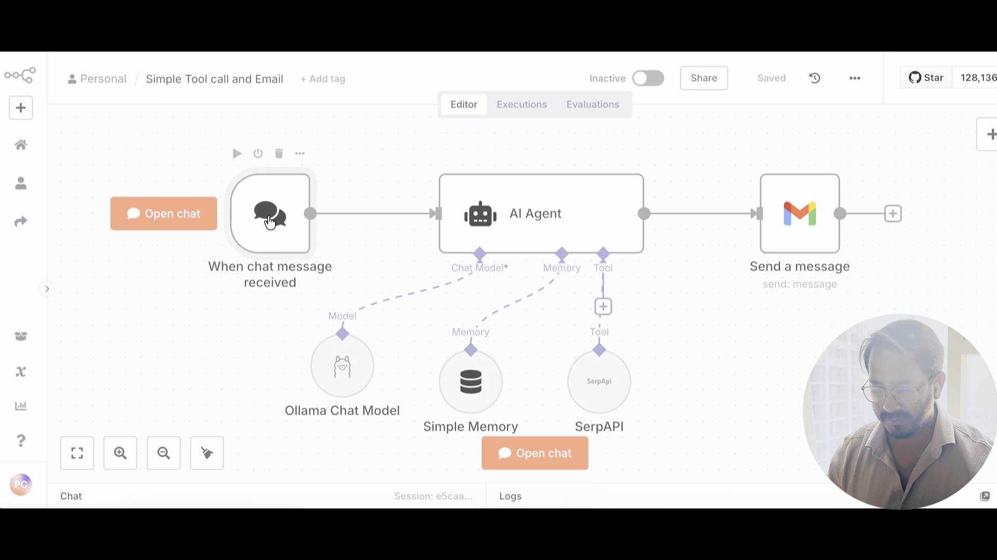
click(540, 465)
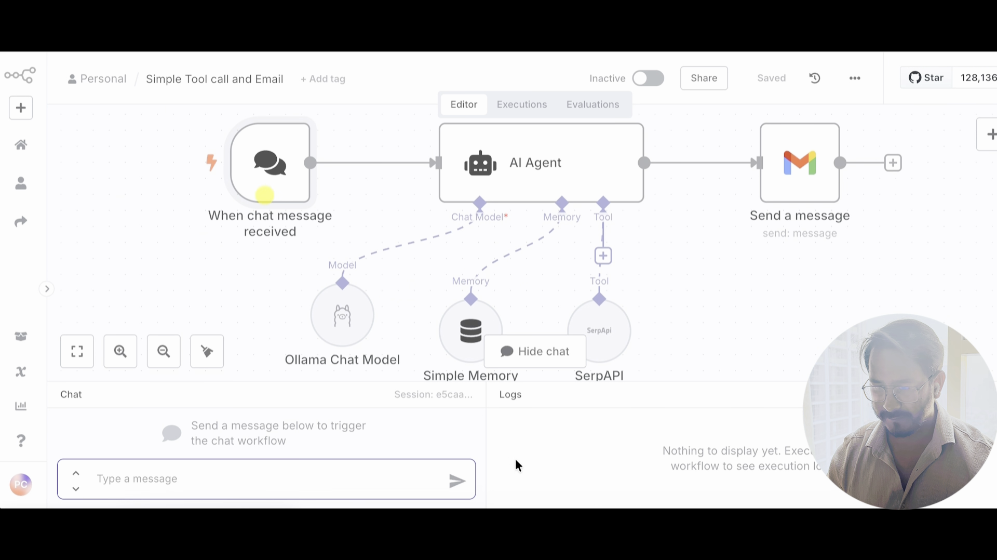
click(333, 480)
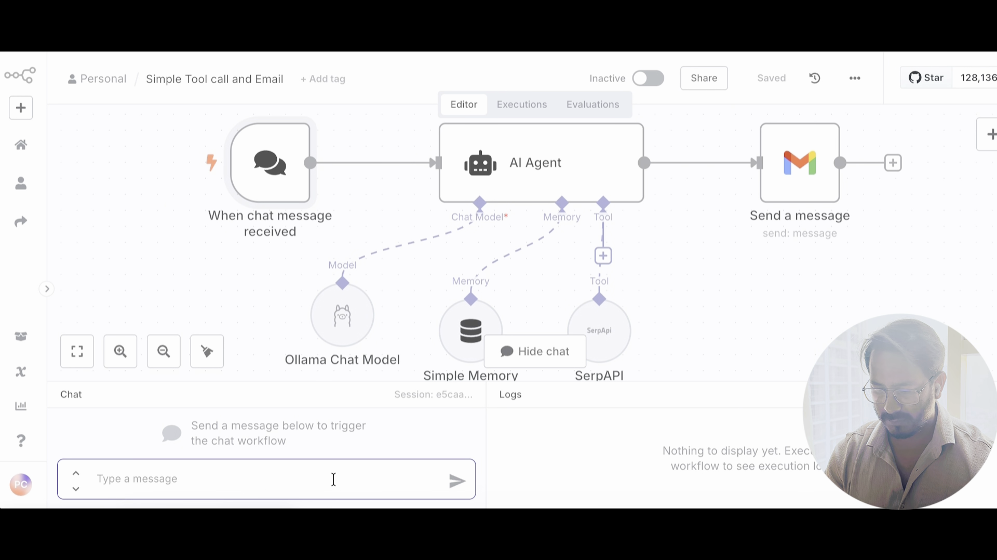
Step: Send 'what does US trade war on tarrif means?' in the chat to run the workflow
text(what)
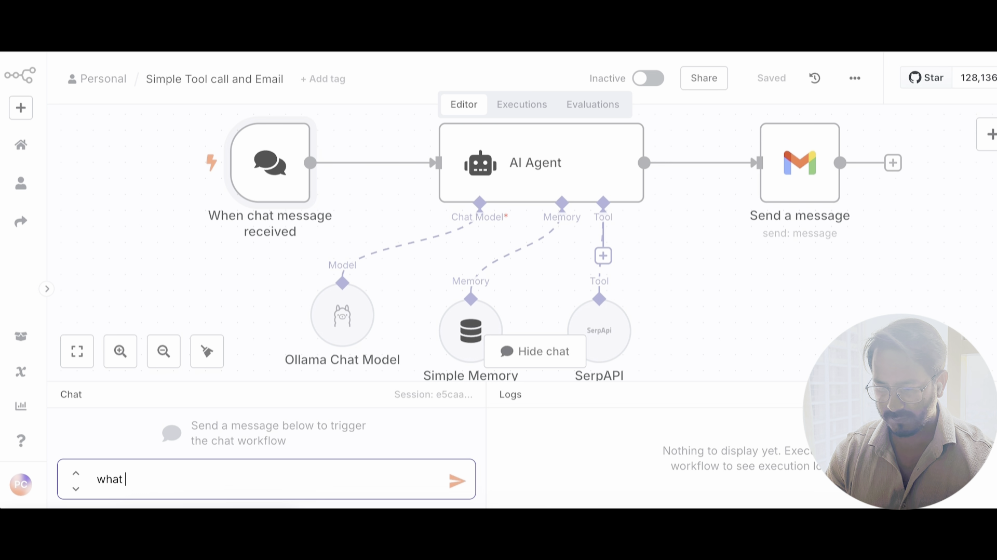
text( does )
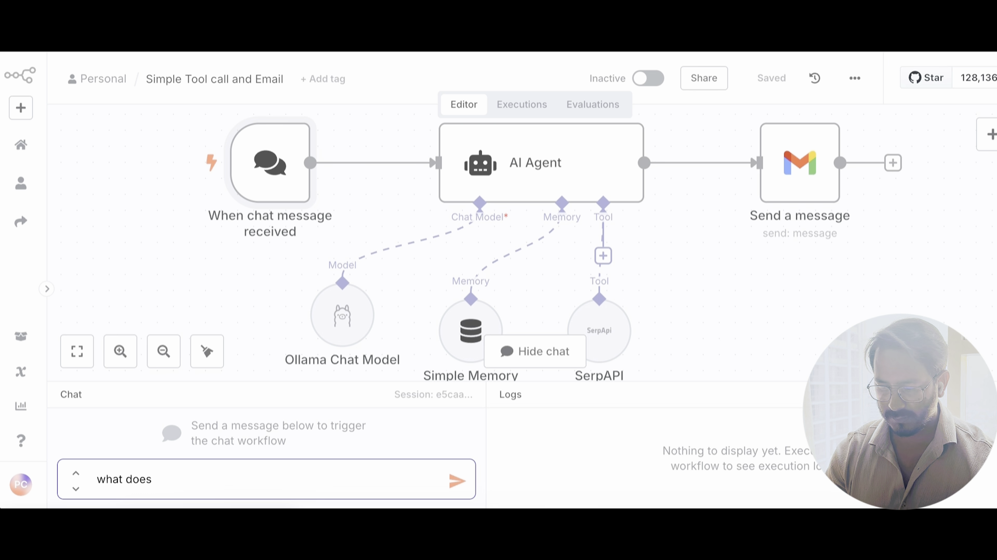
text(U)
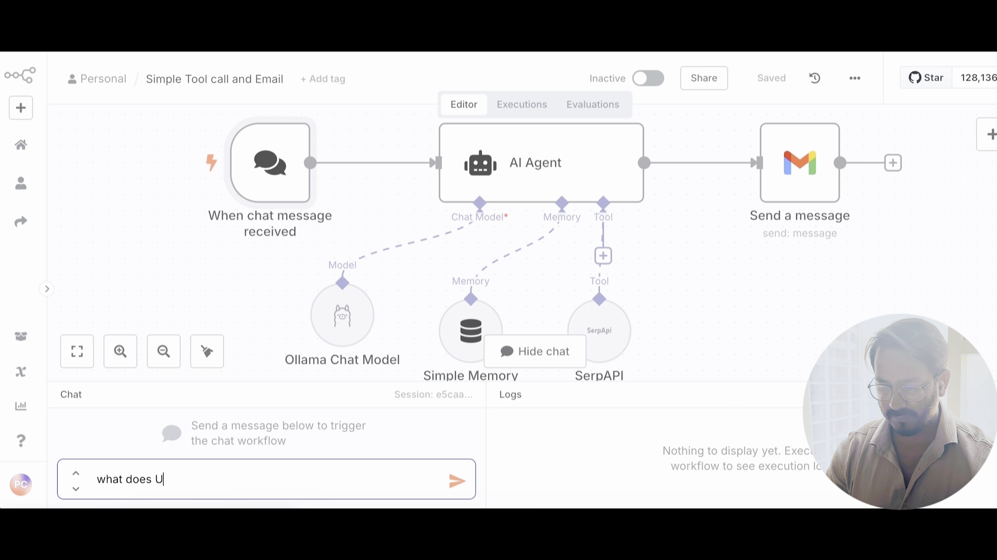
text(S trade war)
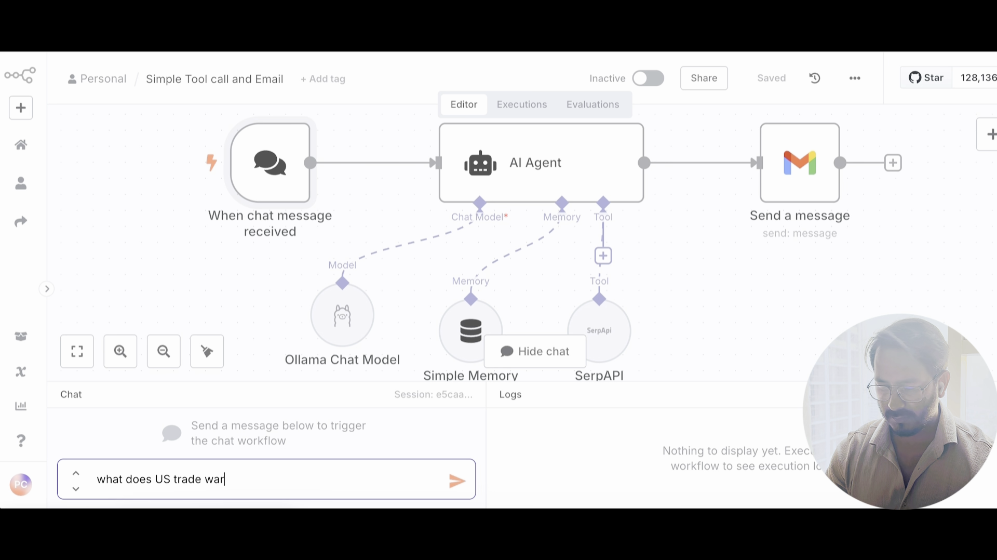
text( on t)
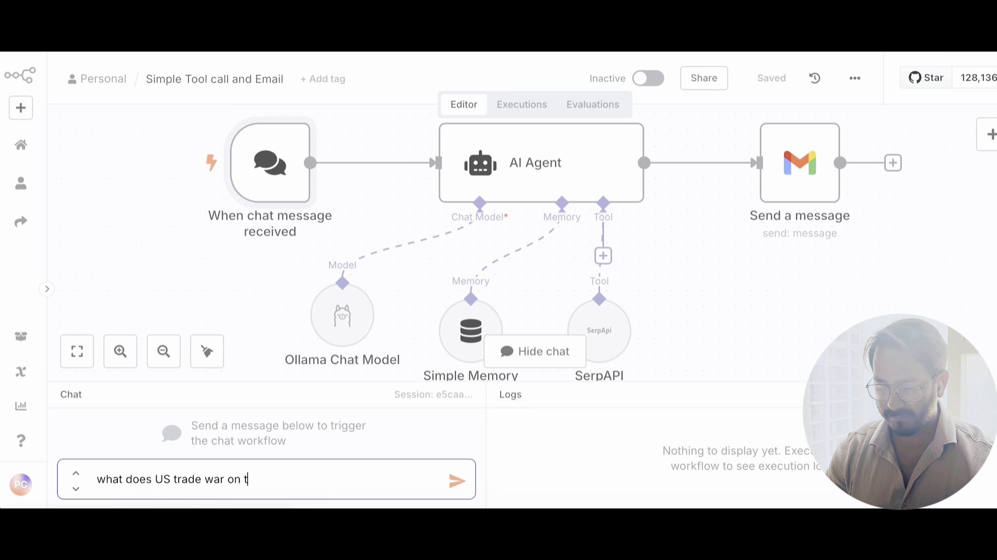
text(arrif means?)
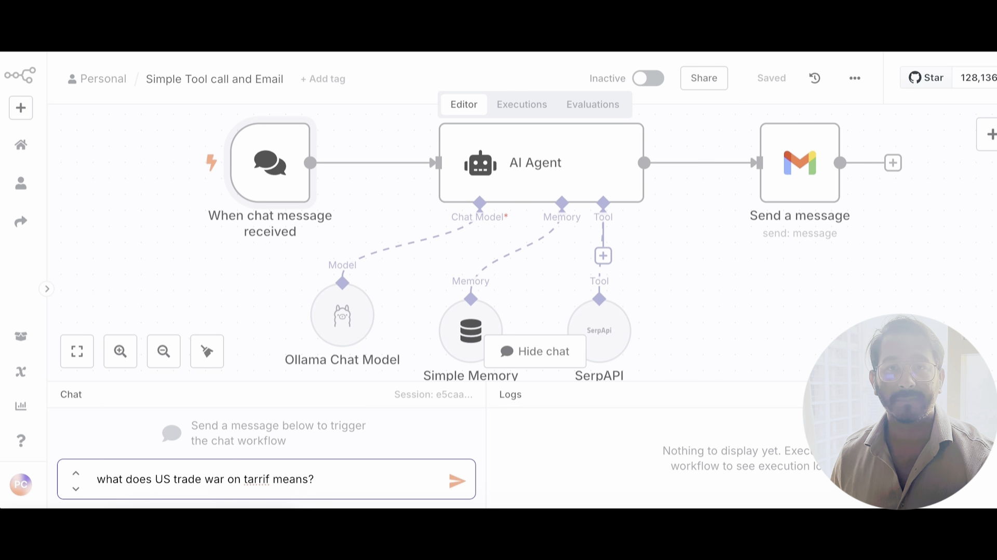
key(Return)
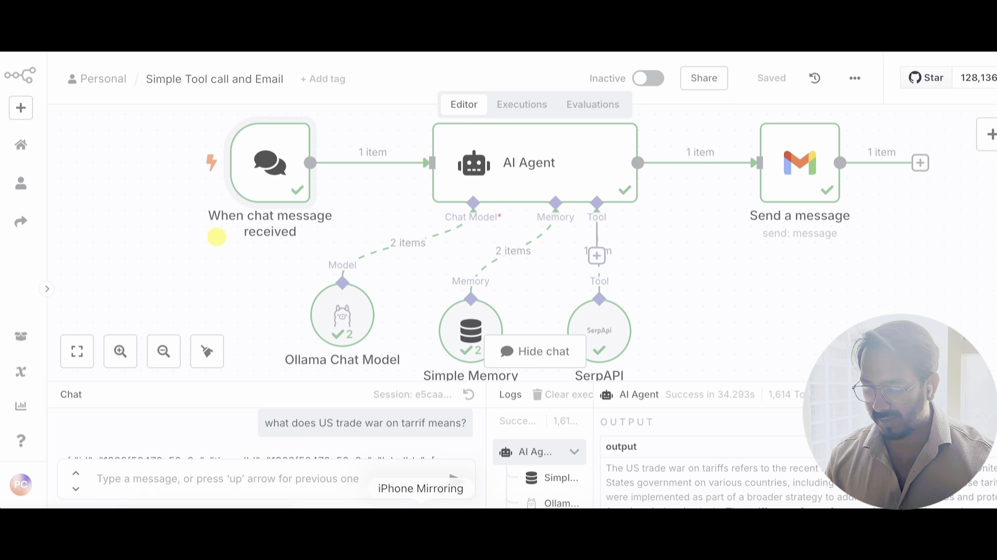
Step: Enlarge the logs panel and read the AI Agent's answer
scroll(662, 486, down, 1)
scroll(662, 486, up, 1)
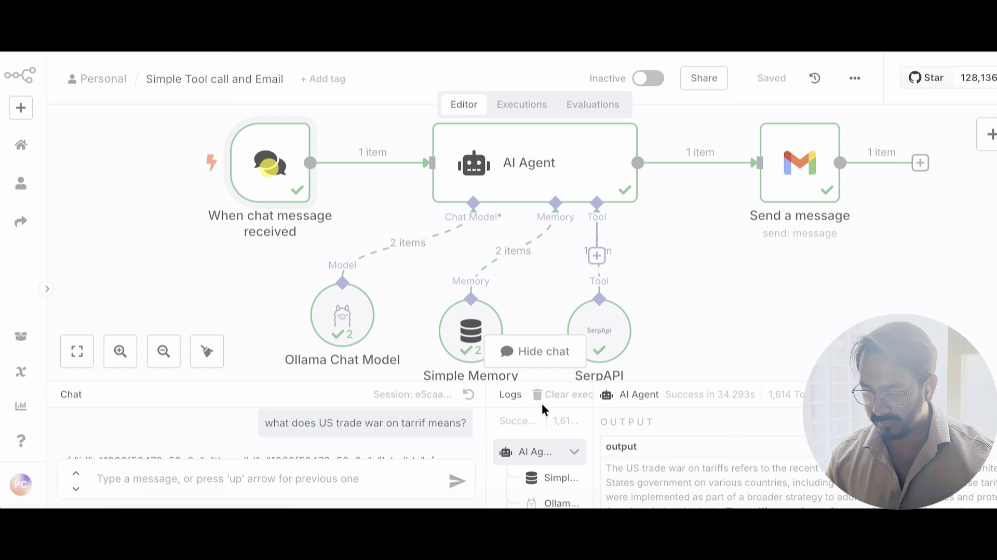
drag(630, 381, 646, 181)
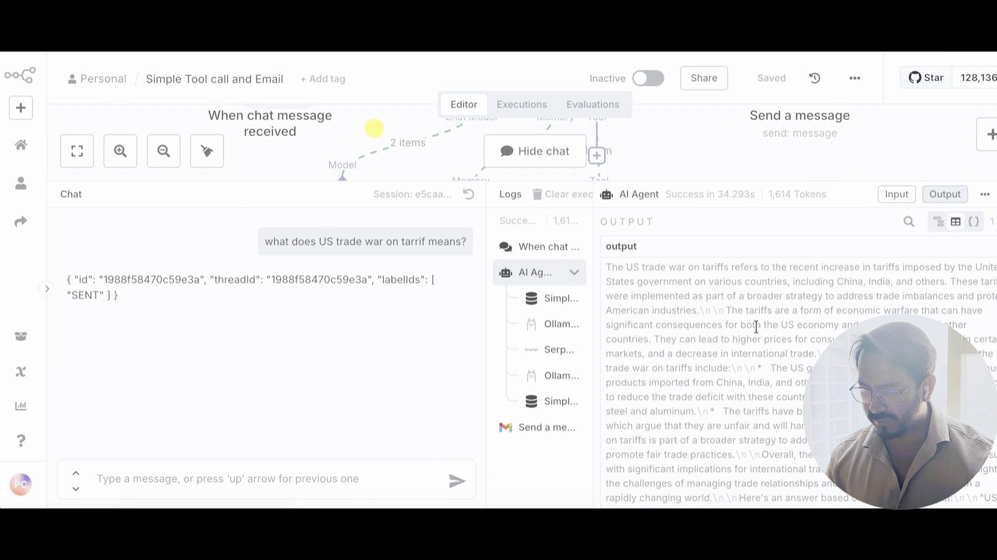
scroll(753, 326, down, 2)
scroll(756, 343, up, 3)
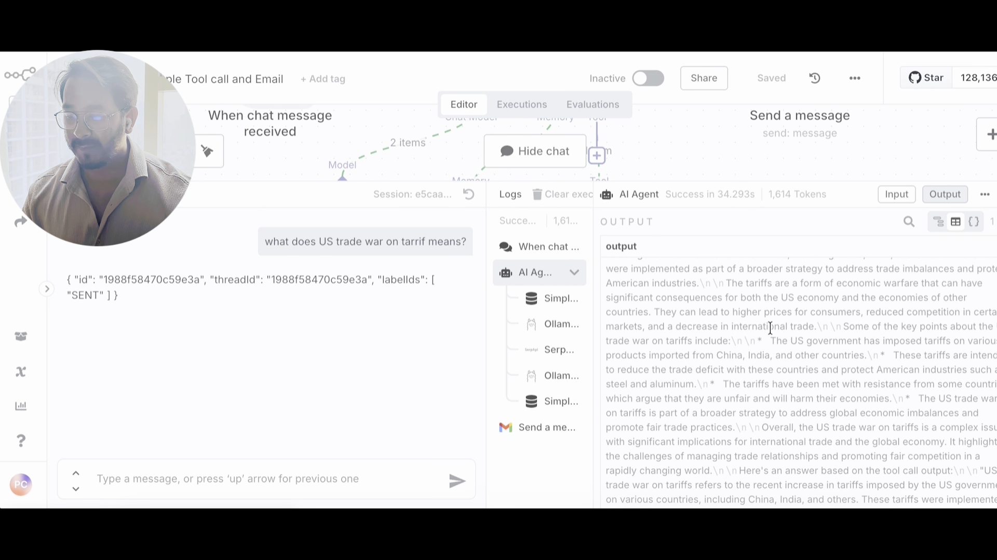
scroll(770, 325, up, 1)
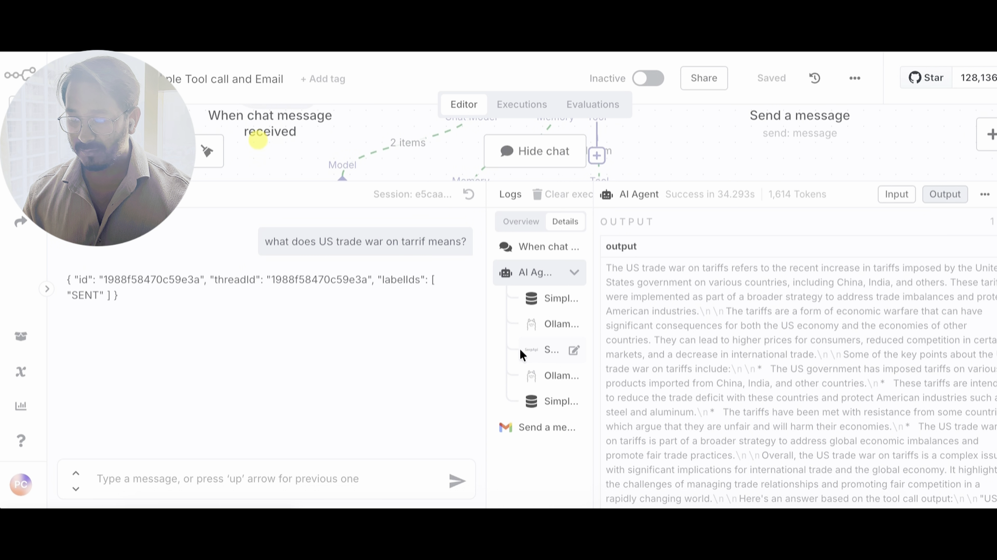
Step: Review the SerpAPI search results, then the Ollama Chat Model's input prompt
click(542, 351)
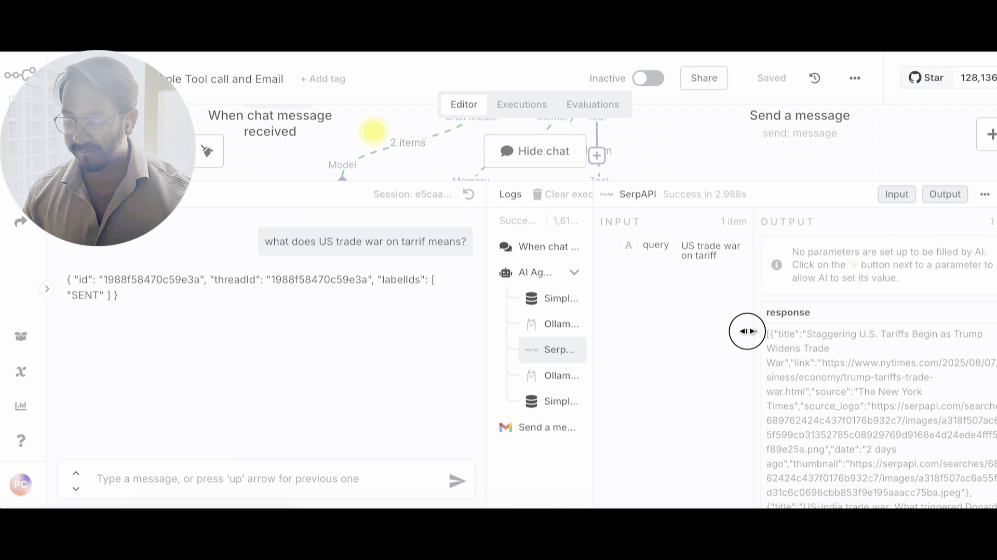
scroll(872, 374, down, 1)
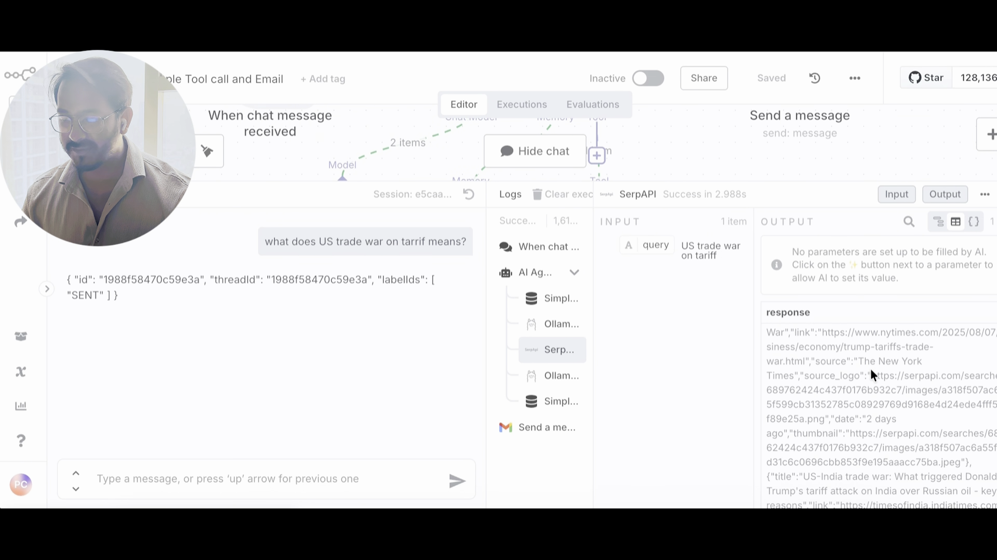
scroll(872, 373, up, 1)
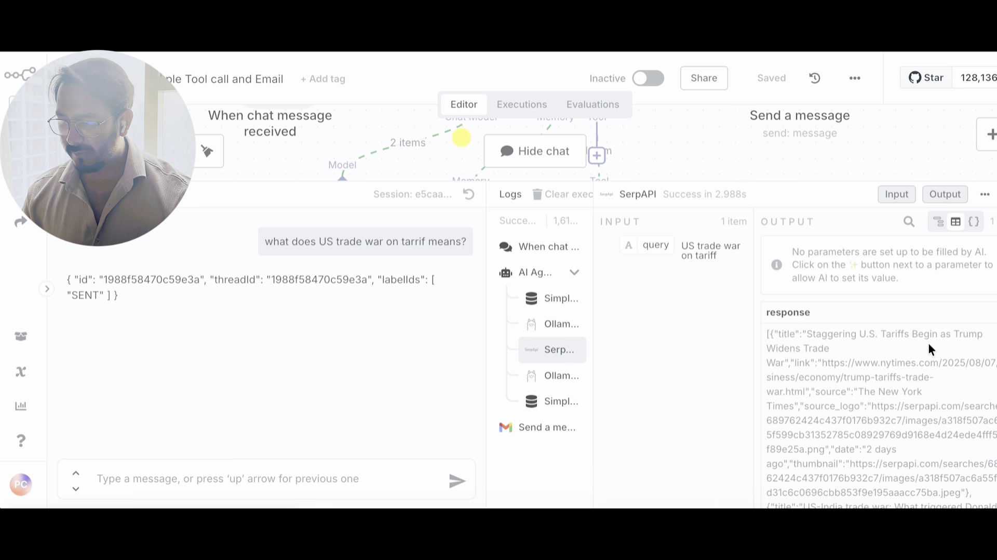
scroll(875, 366, down, 1)
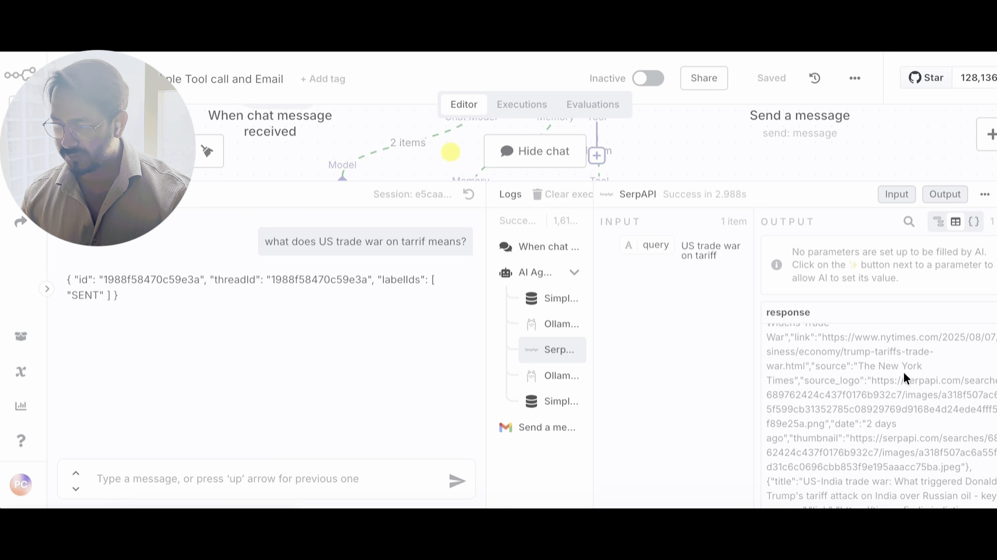
scroll(912, 366, down, 3)
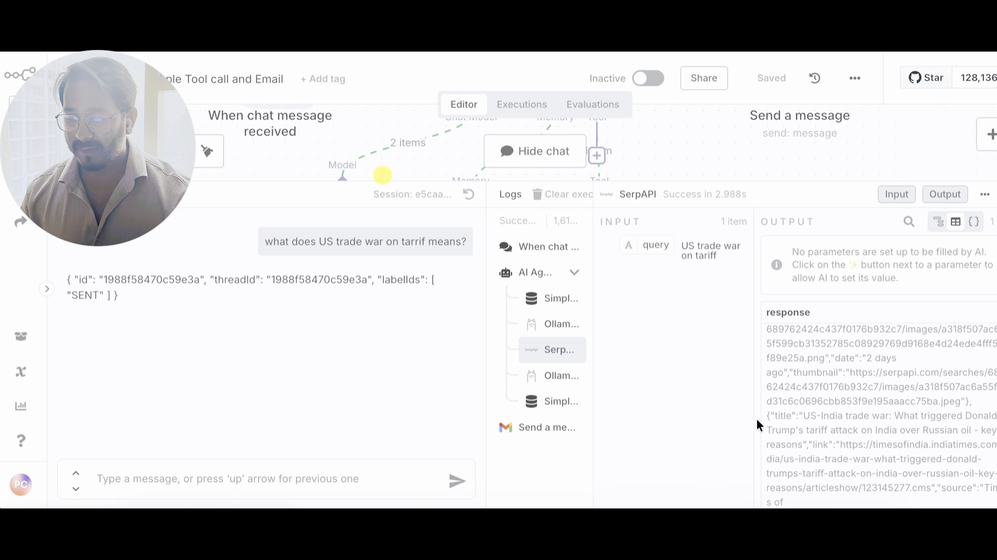
scroll(842, 372, up, 2)
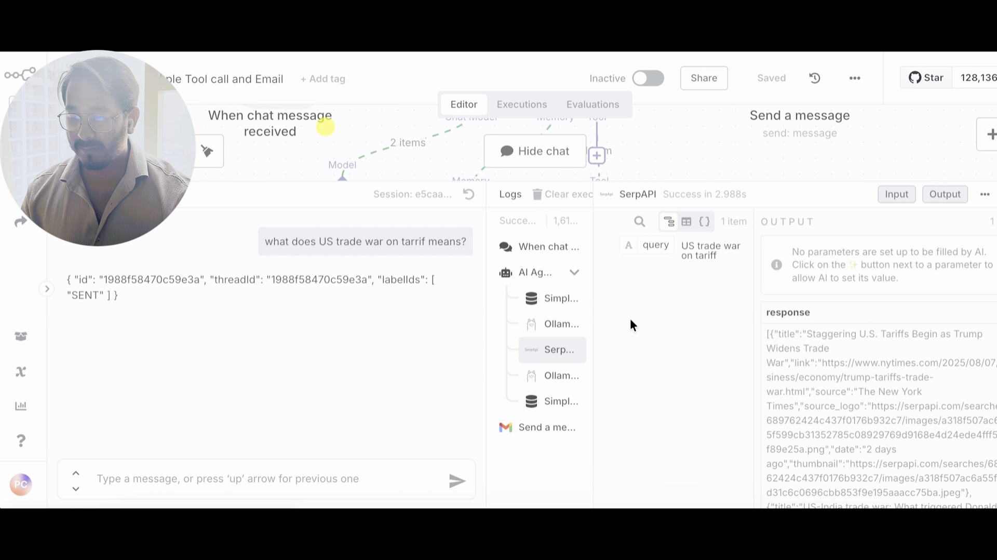
click(550, 324)
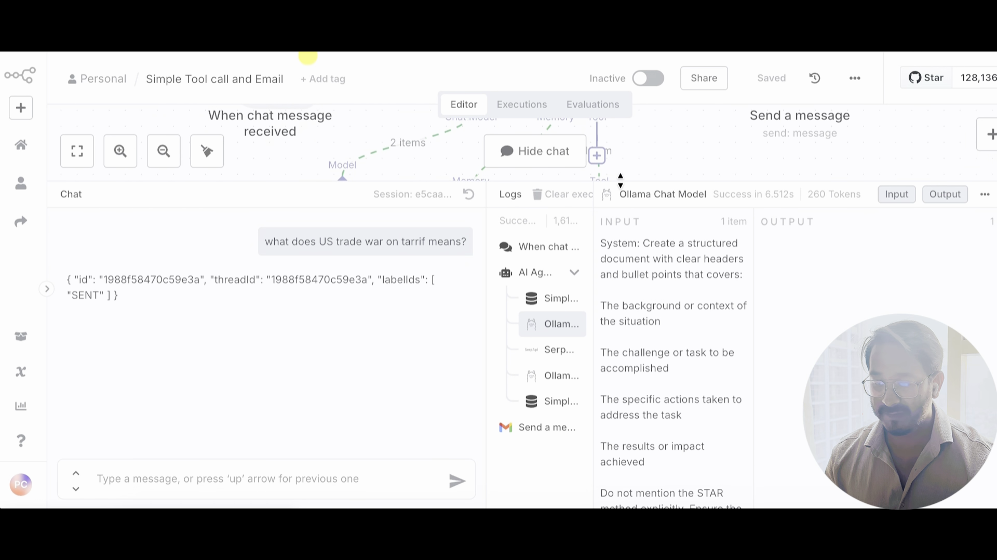
Step: Shrink the logs and inspect the AI Agent, Ollama Chat Model and chat trigger node details
drag(618, 182, 621, 467)
double_click(538, 161)
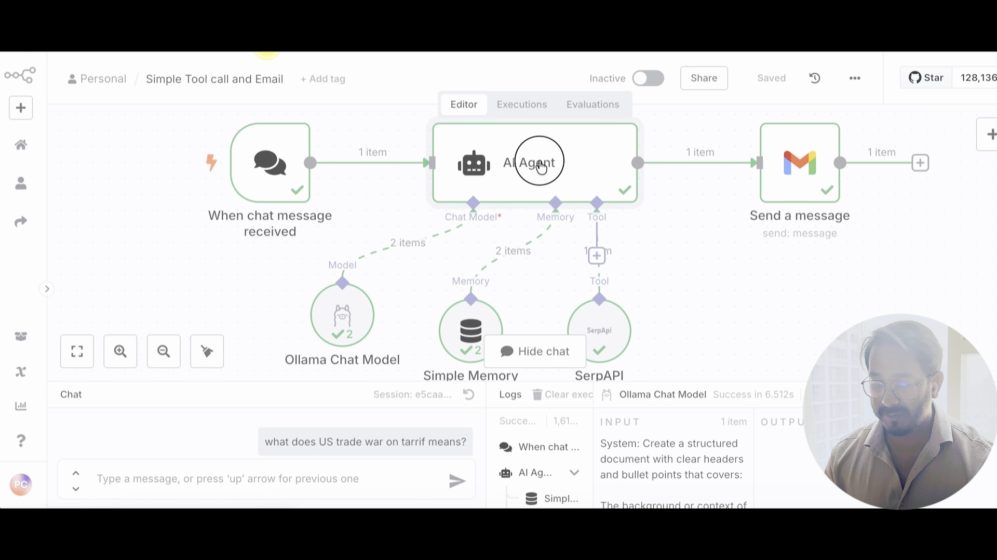
click(675, 77)
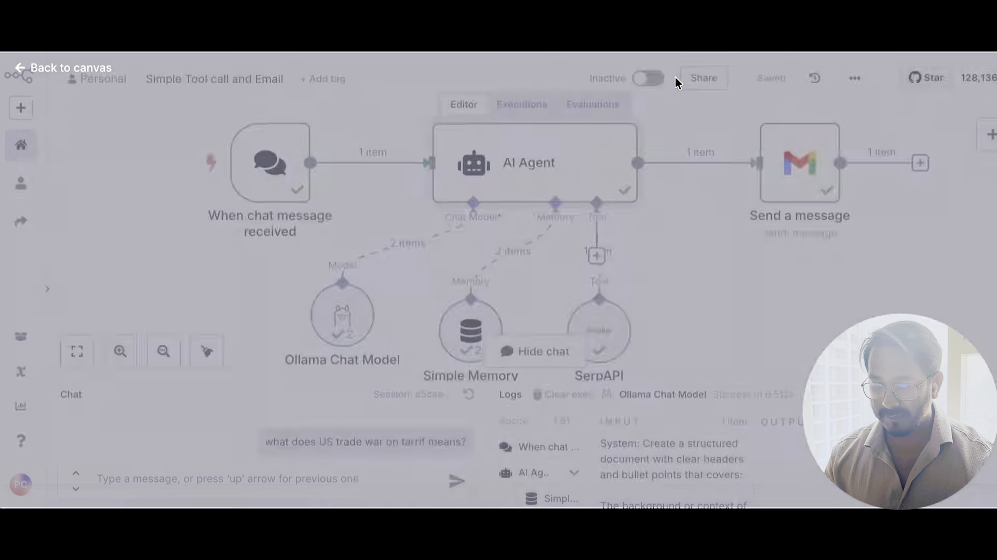
double_click(346, 315)
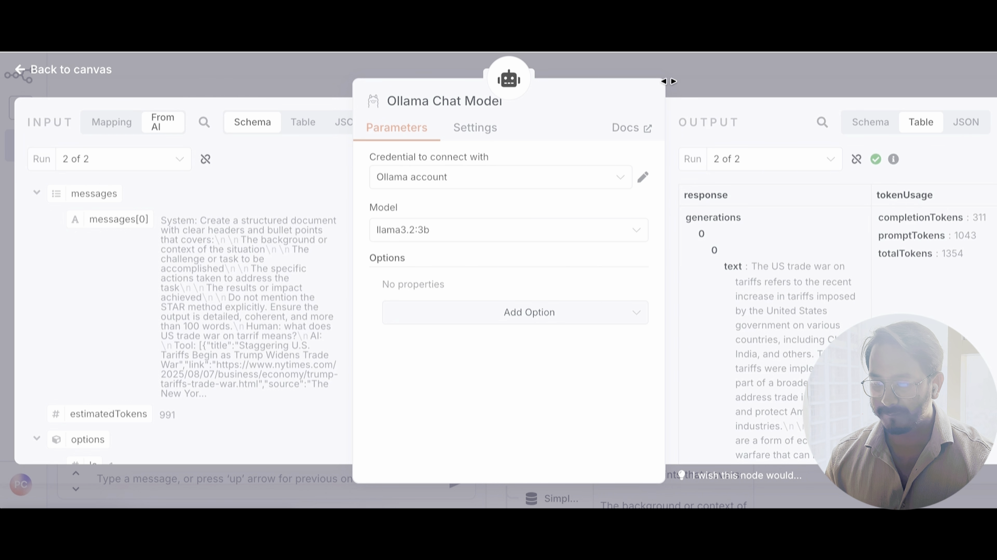
click(718, 83)
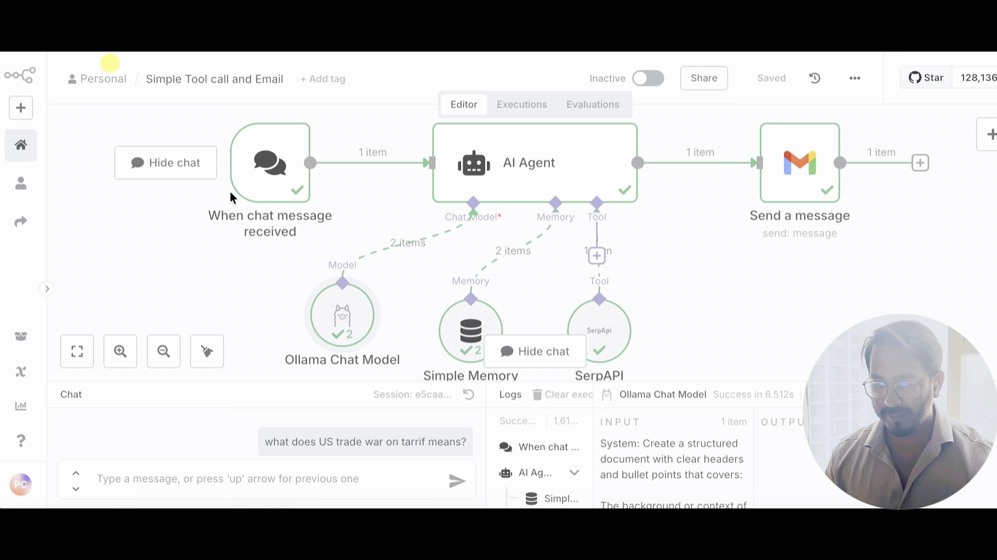
double_click(256, 170)
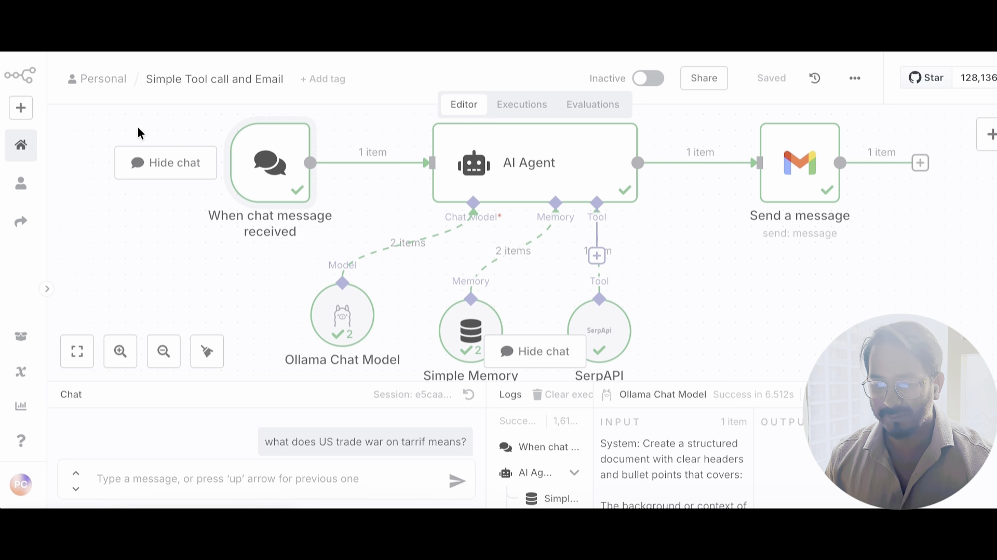
Step: Create a new personal workflow starting with a chat message trigger
click(113, 81)
click(891, 98)
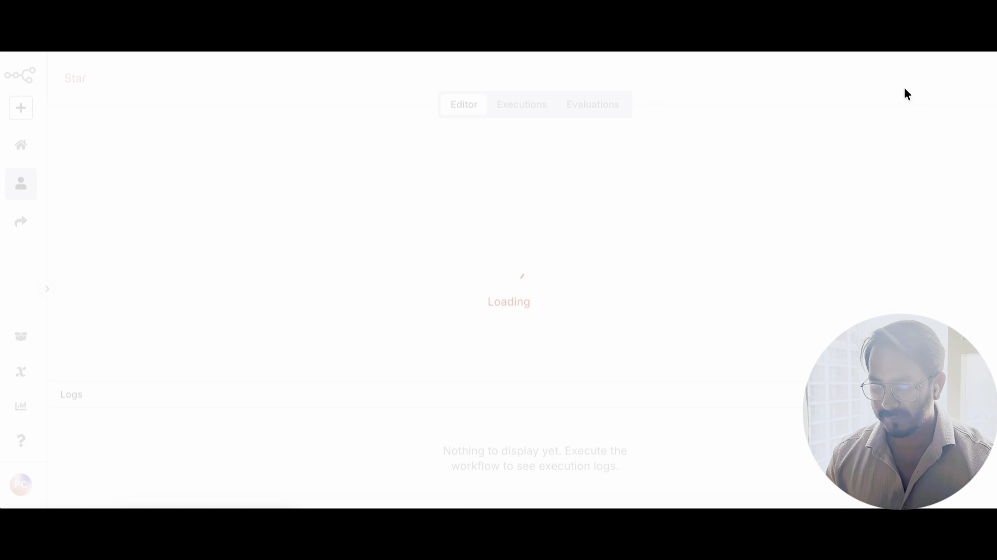
click(539, 236)
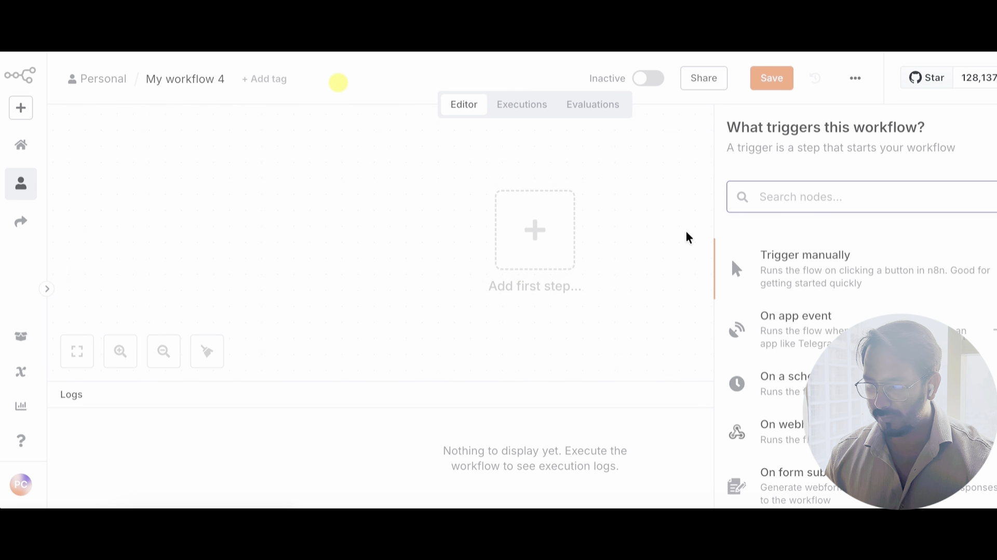
text(chat)
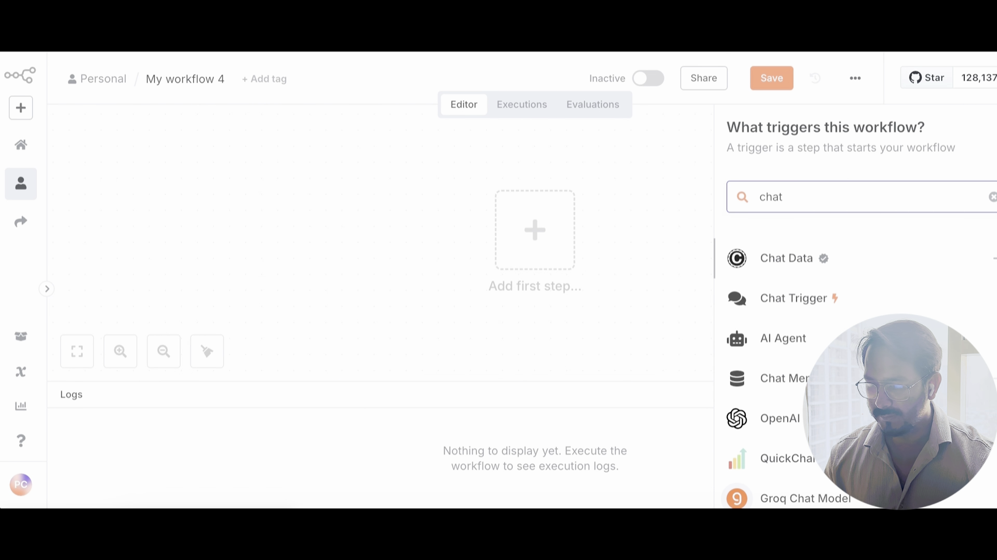
click(830, 300)
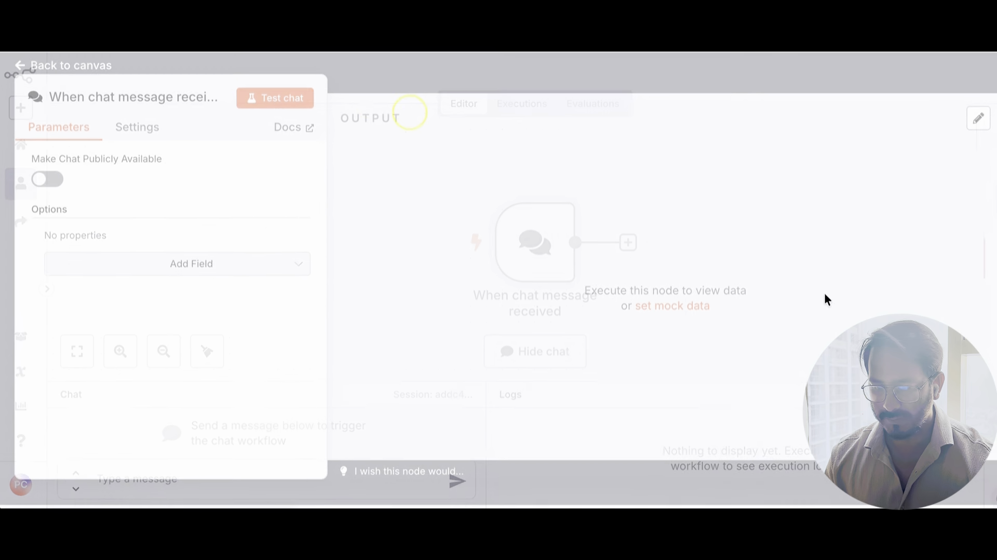
click(276, 103)
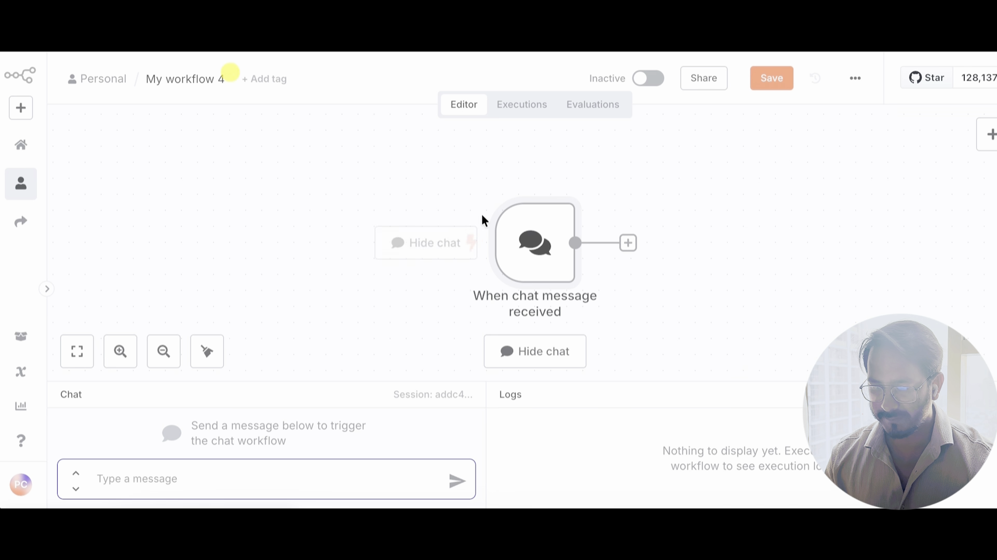
drag(512, 229, 285, 167)
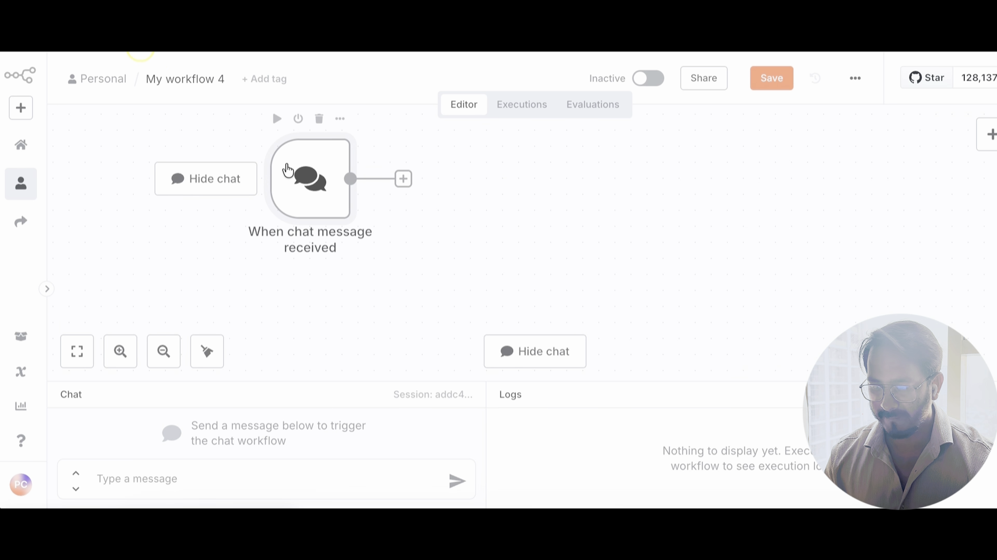
Step: Add an AI Agent after the trigger, keeping Connected Chat Trigger Node as prompt source
click(403, 180)
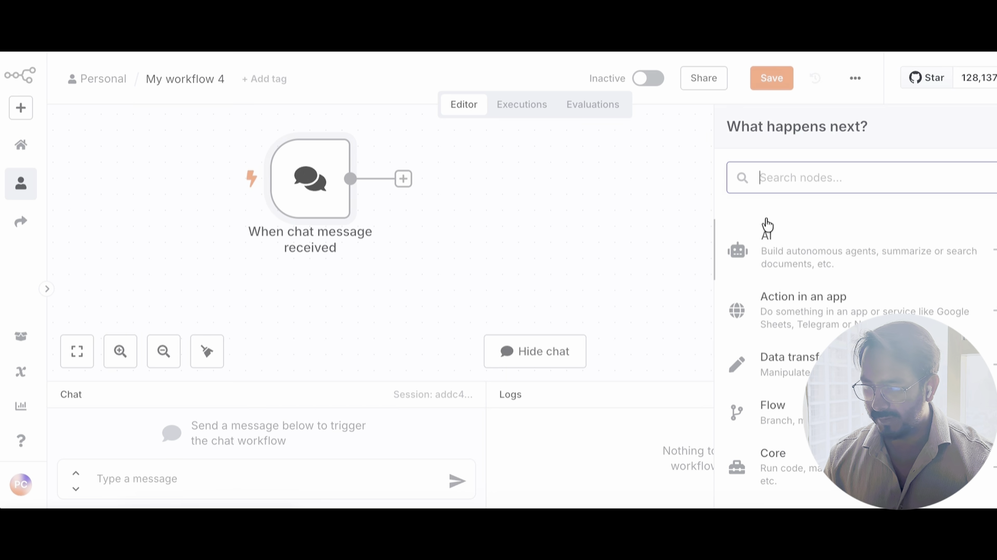
click(796, 260)
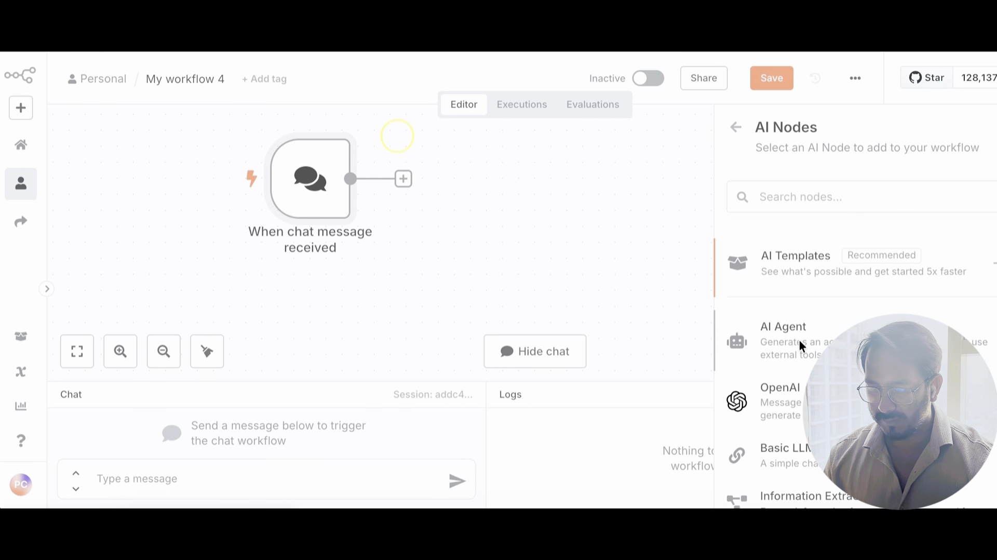
click(799, 347)
click(487, 192)
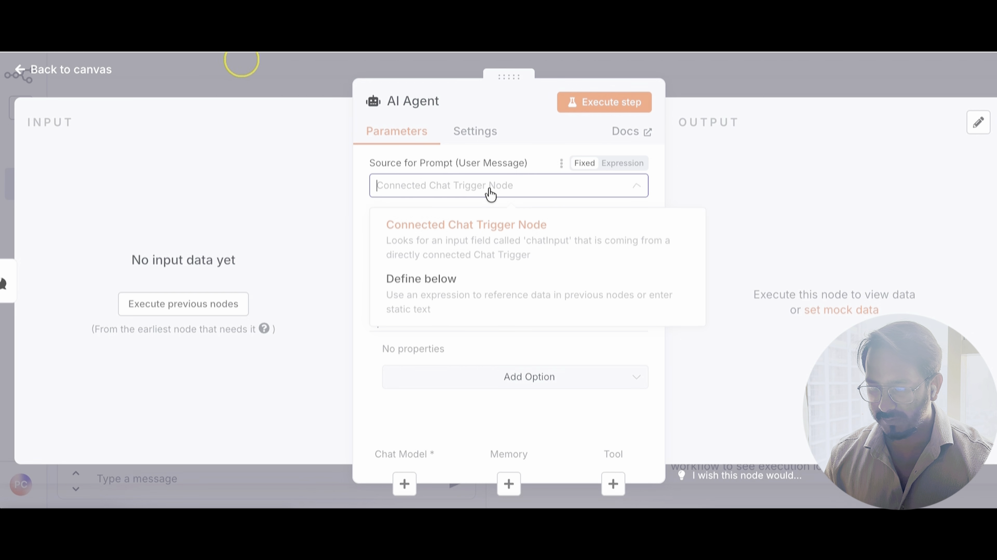
click(487, 239)
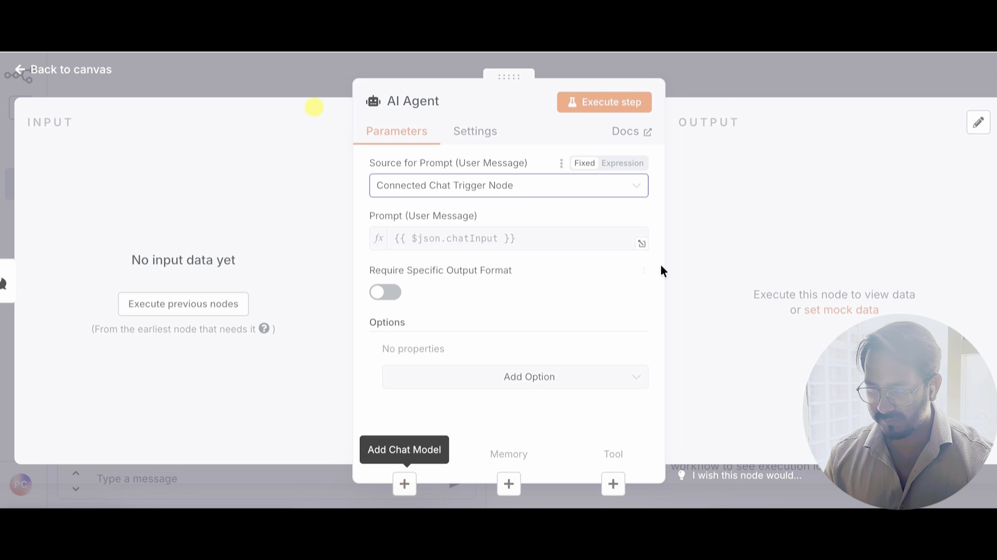
click(683, 84)
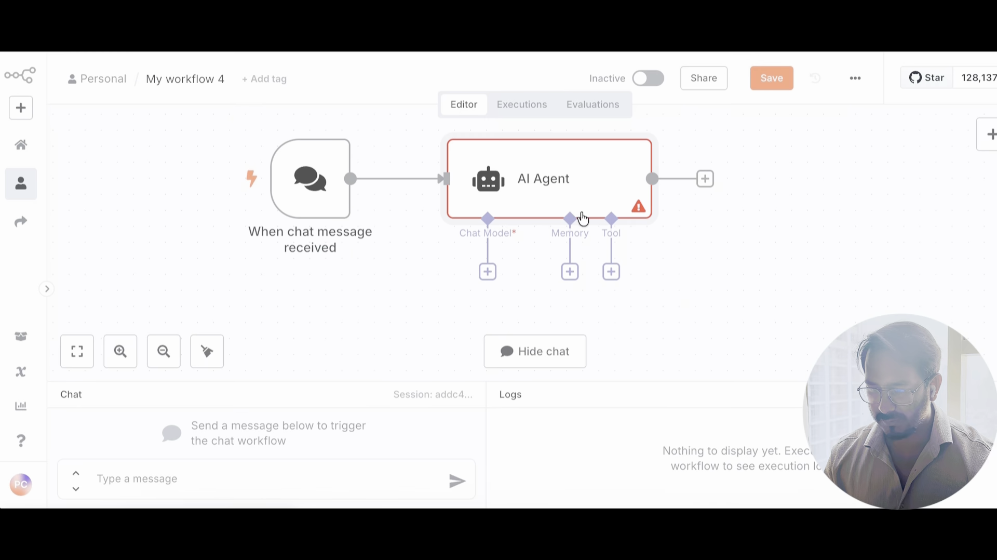
Step: Search the AI Agent's chat model options for 'olla'
click(487, 272)
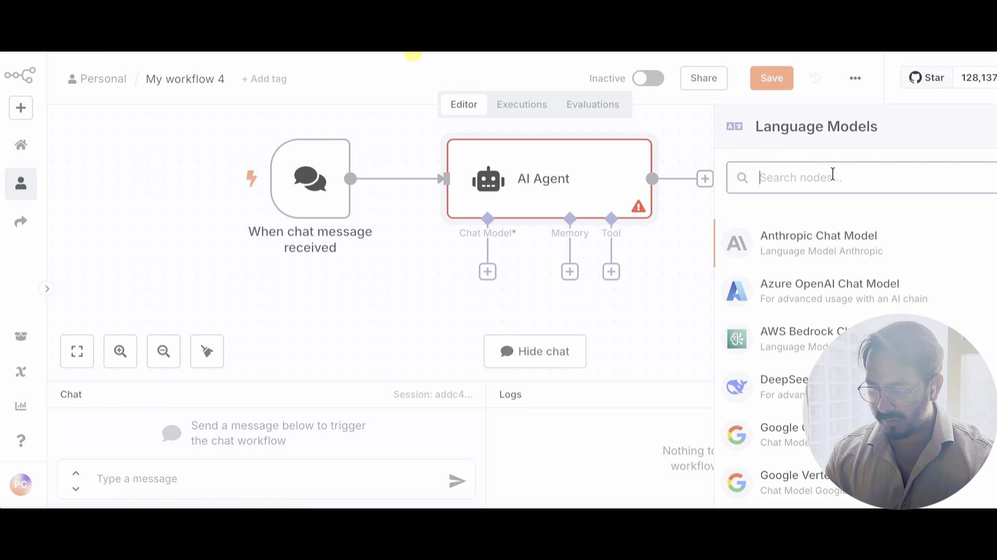
text(olla)
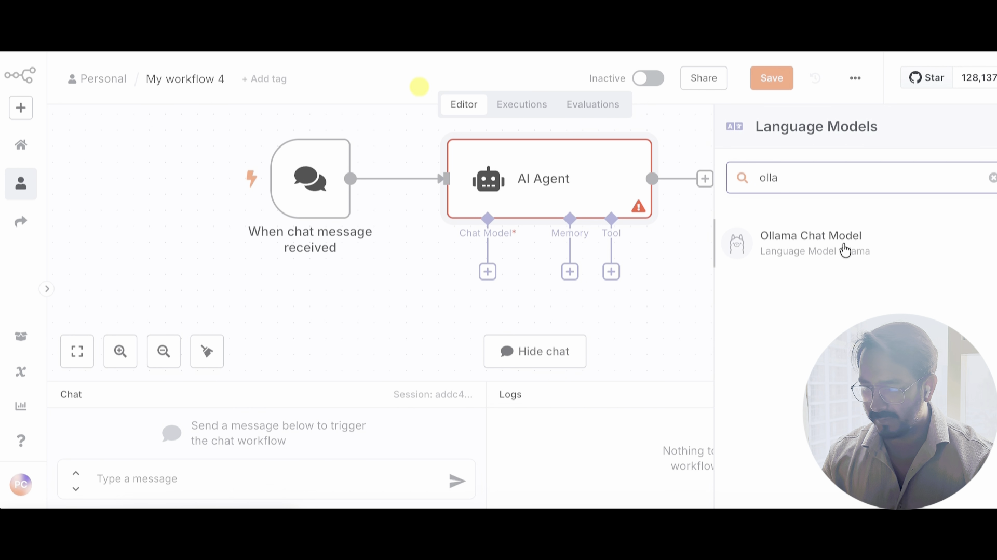
key(BackSpace)
key(BackSpace)
key(BackSpace)
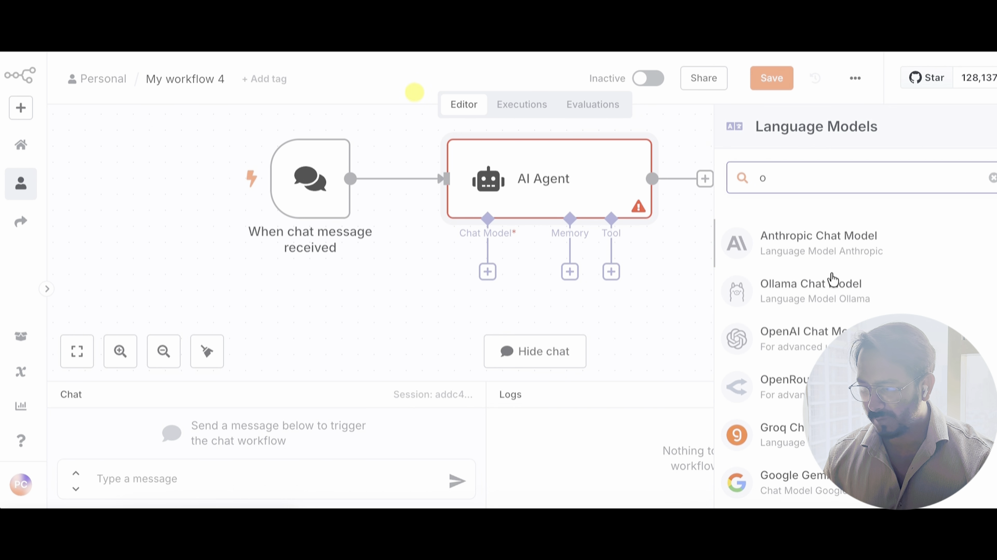
scroll(800, 358, down, 3)
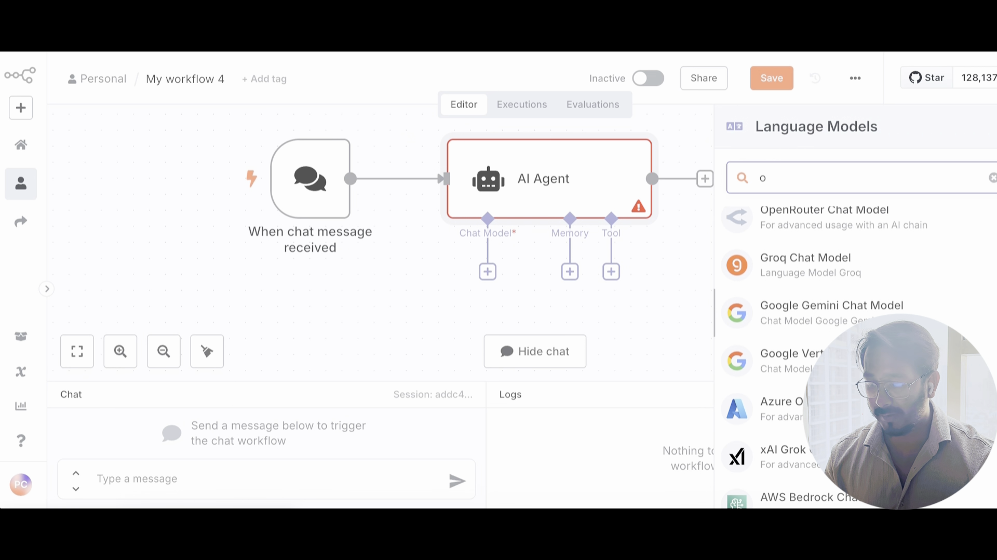
scroll(828, 321, up, 3)
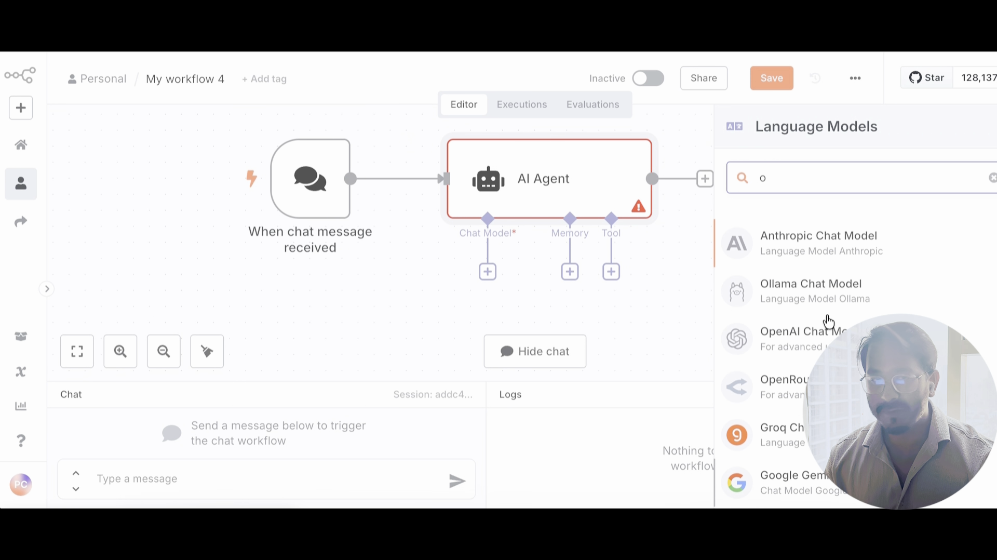
Step: Attach an Ollama Chat Model set to llama3.2:3b and move the node left
click(808, 290)
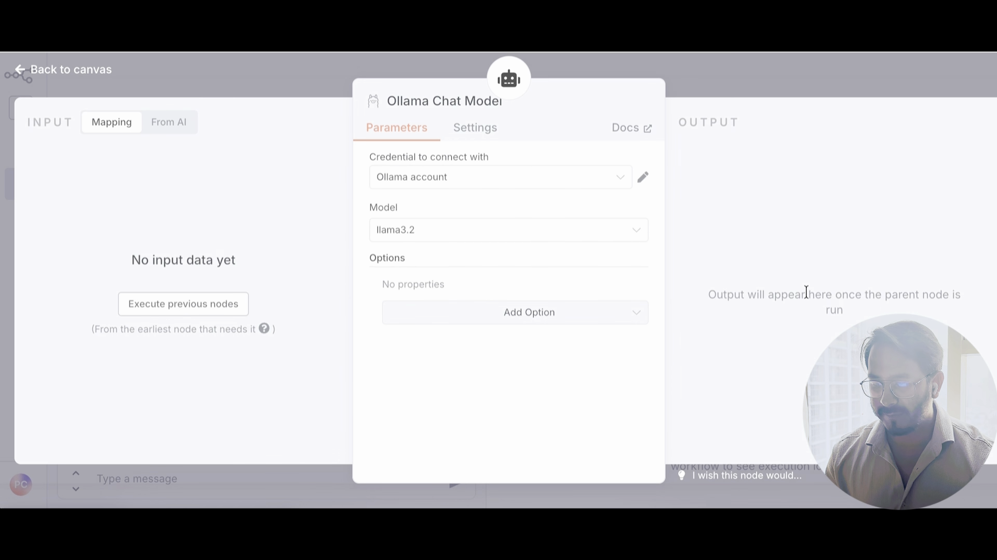
click(522, 242)
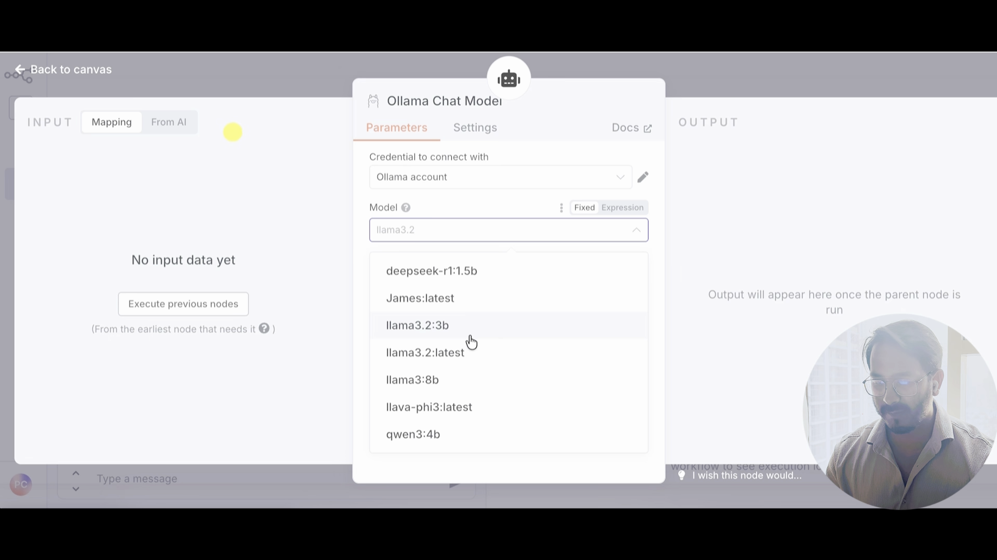
click(363, 223)
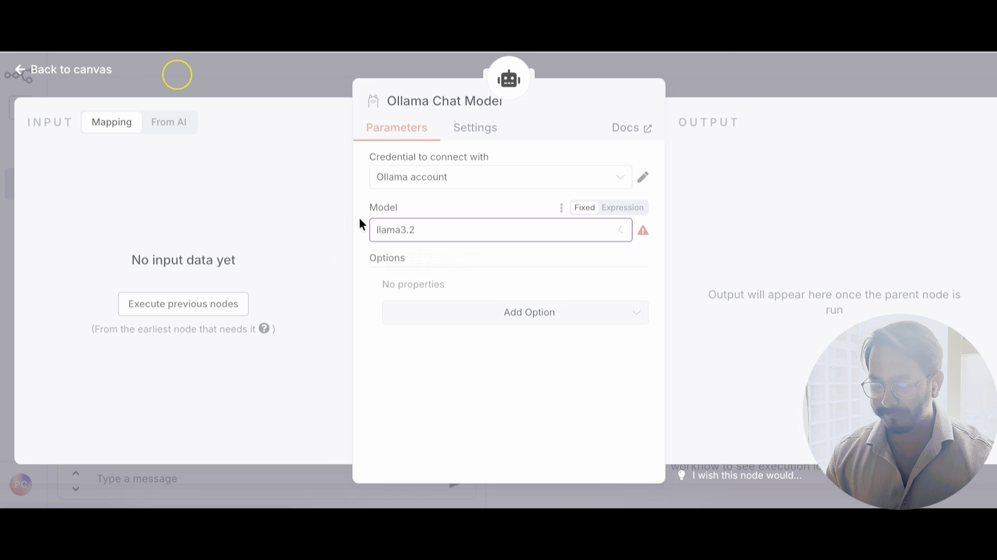
click(490, 234)
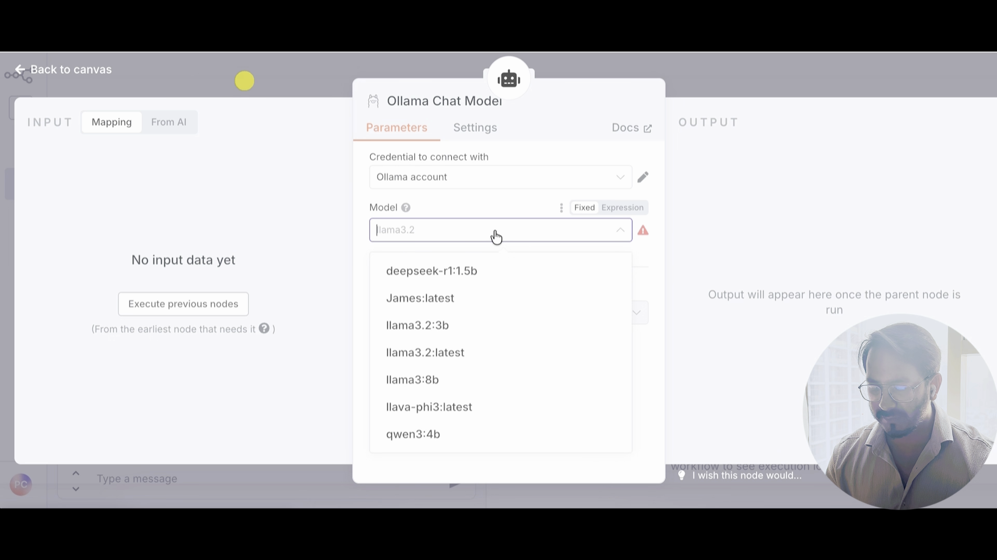
click(453, 438)
click(482, 229)
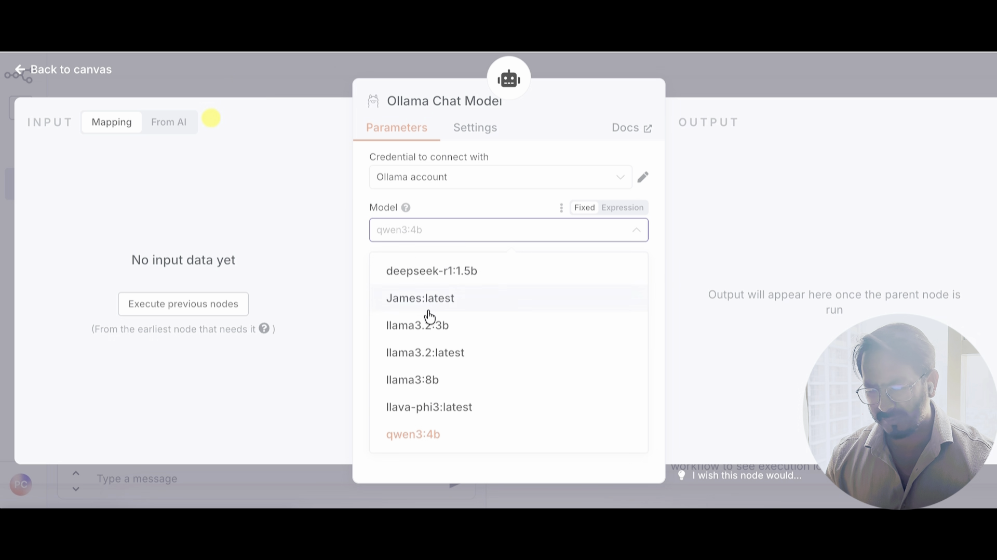
click(465, 334)
click(708, 64)
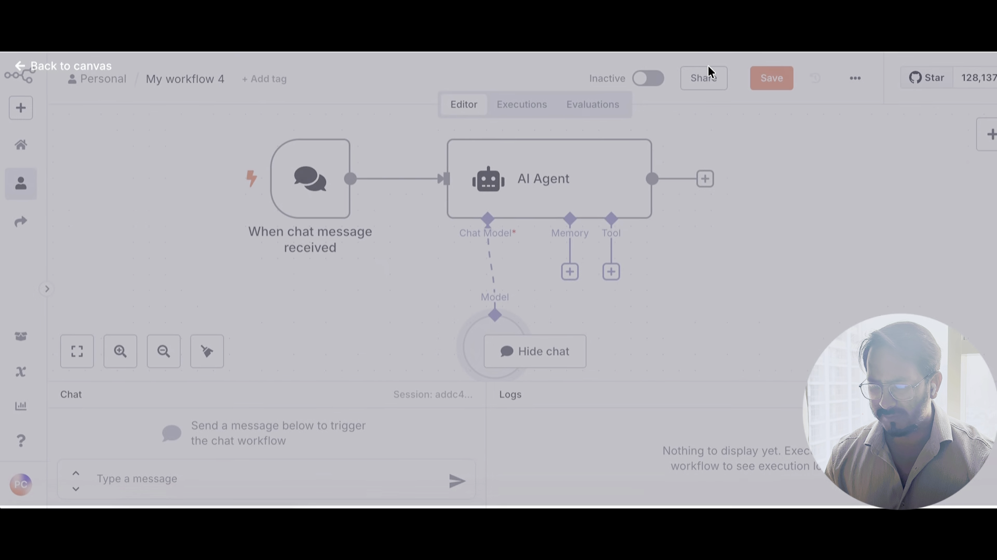
drag(498, 329, 315, 316)
Step: Connect a Simple Memory to the AI Agent and place it beside the Ollama node
click(570, 271)
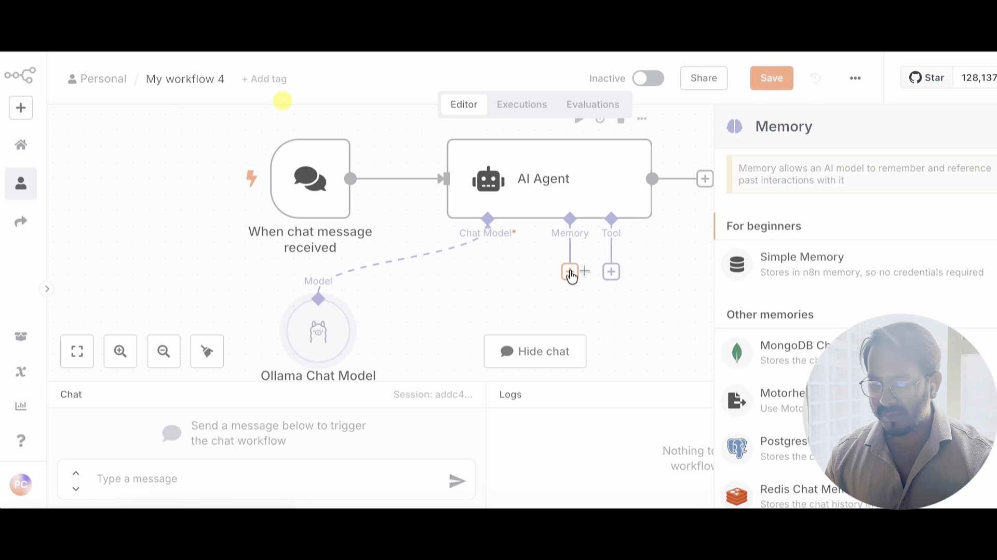
click(812, 270)
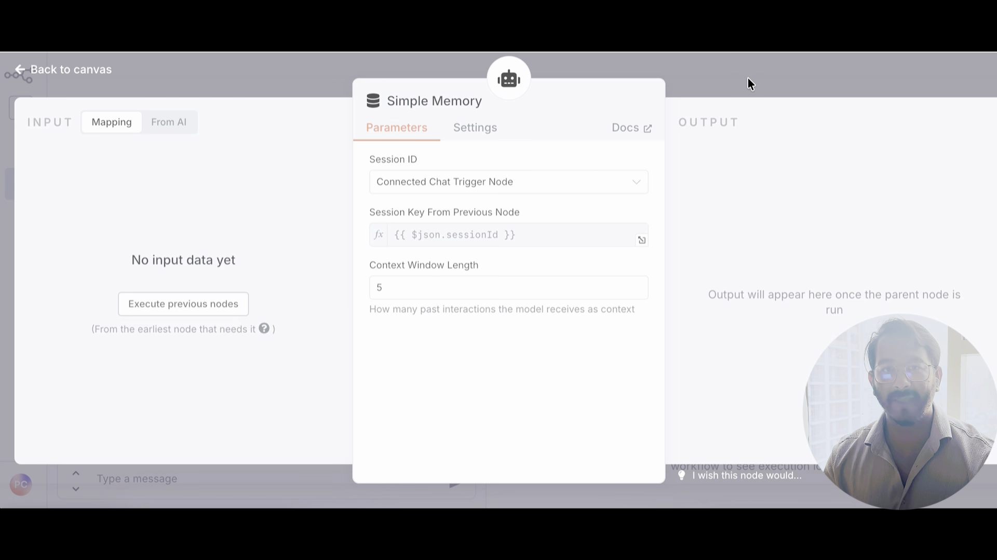
click(748, 79)
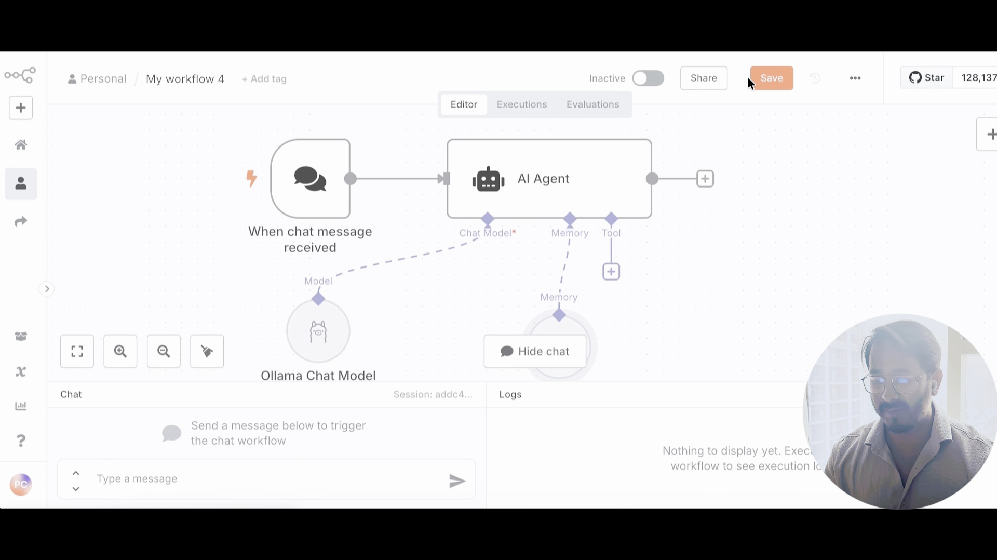
drag(554, 336, 473, 319)
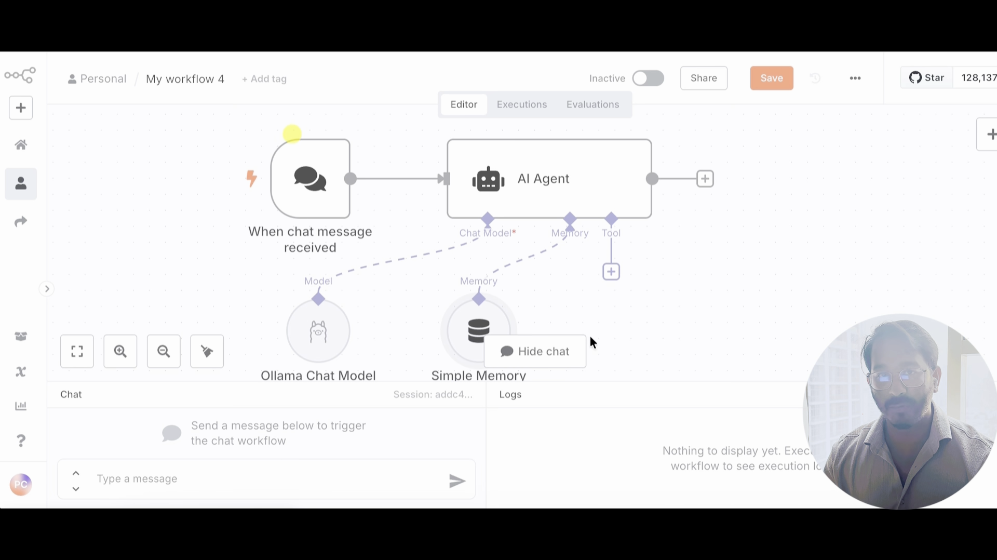
click(612, 274)
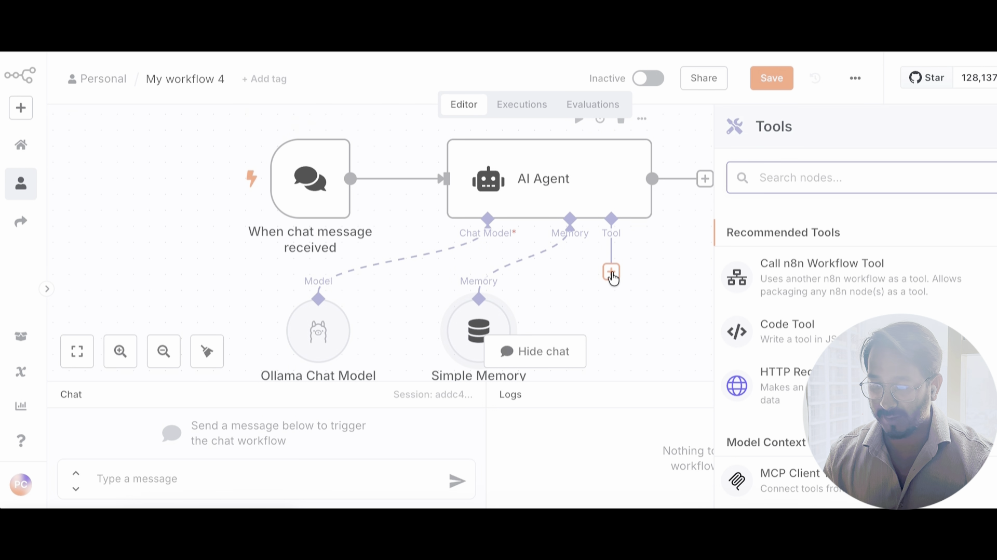
Step: Ask 'What is the tarrif with USA and India' in the test chat
click(641, 337)
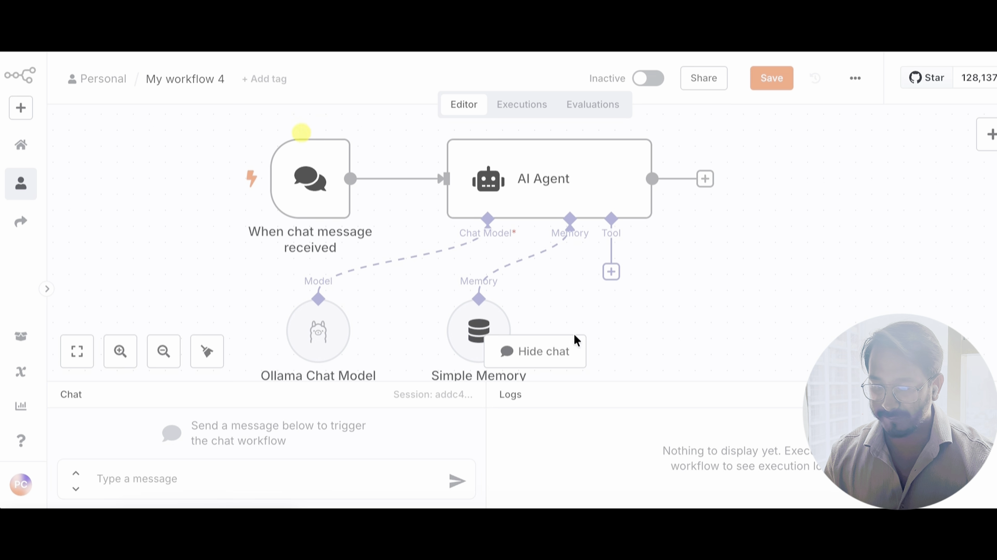
click(257, 471)
text(W)
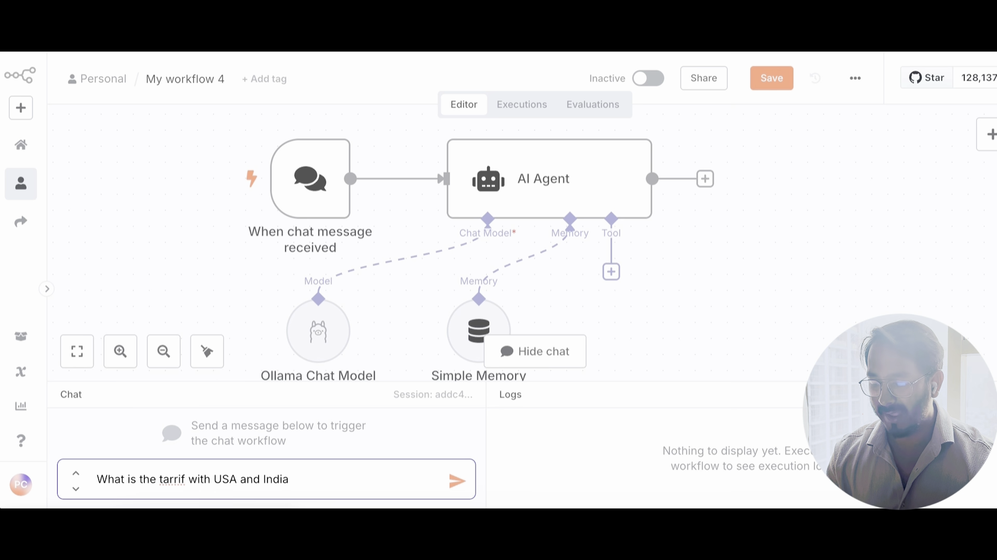
key(Return)
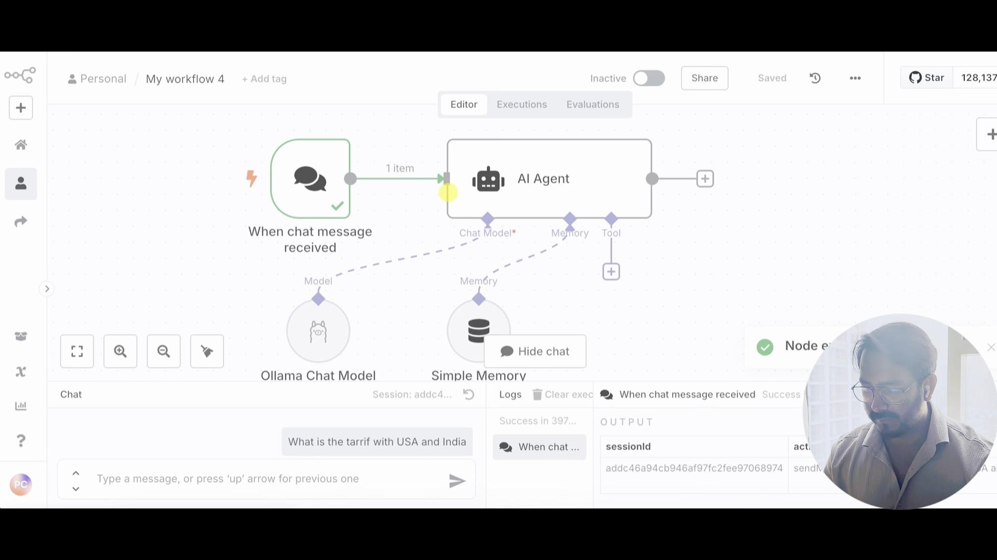
drag(869, 381, 855, 304)
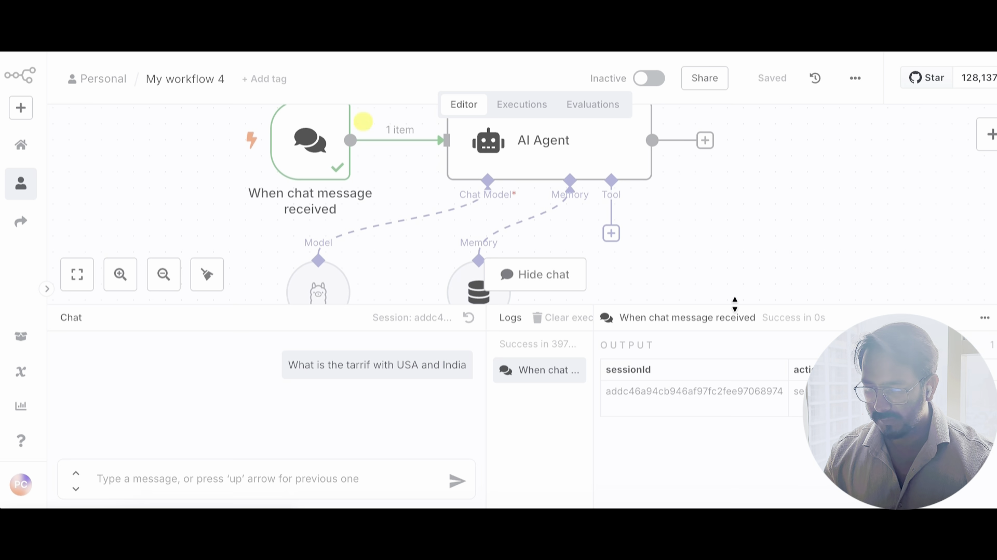
drag(729, 309, 730, 363)
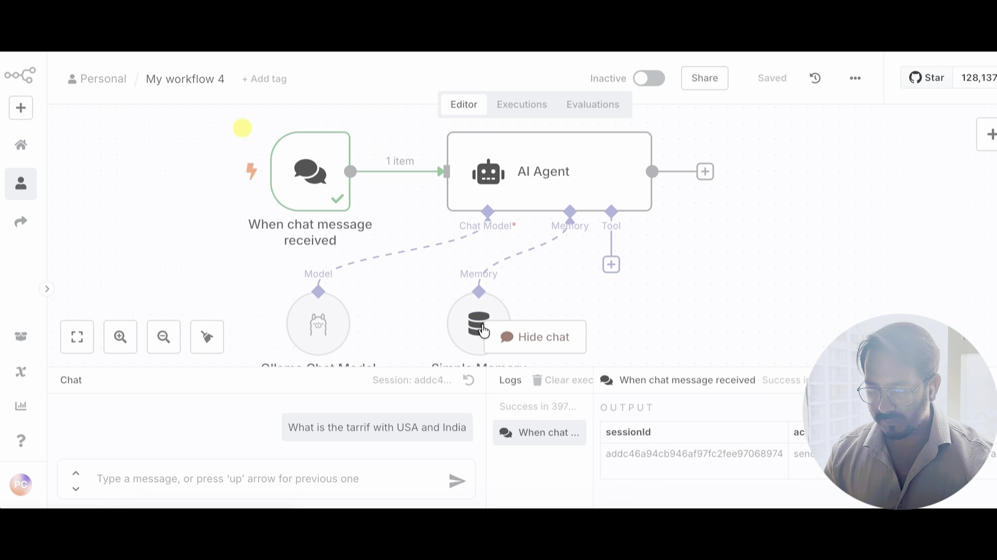
Step: Reuse the sent tariff question and send it to the workflow again
click(361, 473)
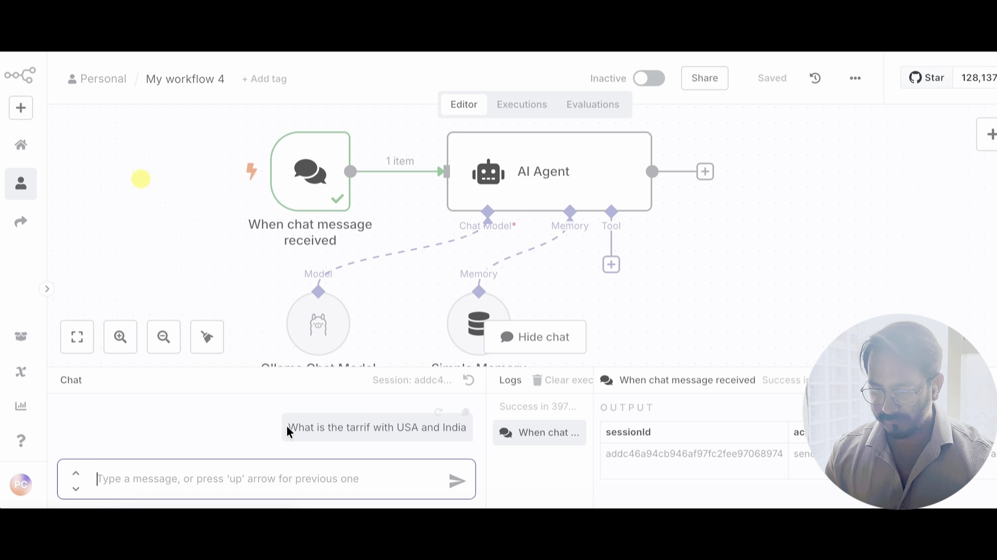
drag(290, 427, 463, 443)
click(464, 443)
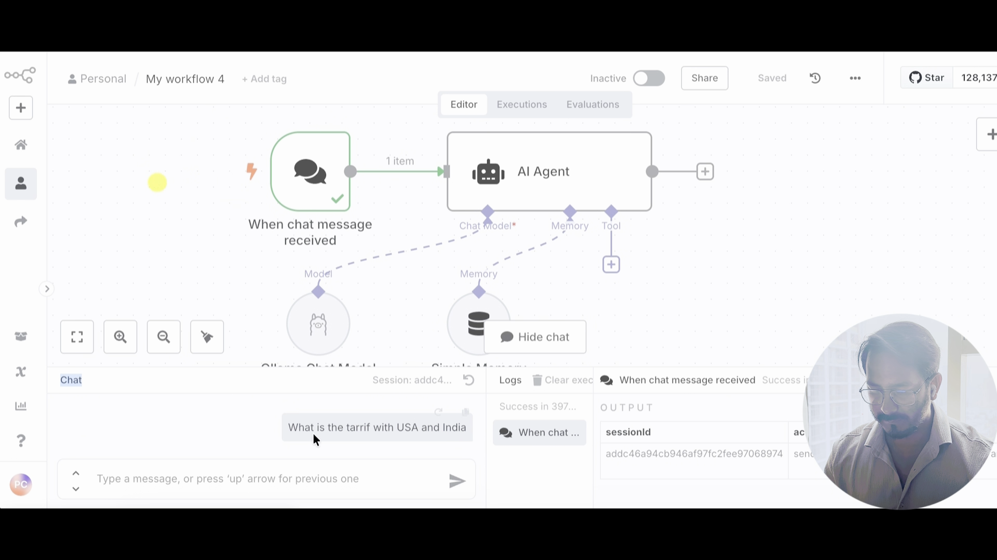
double_click(452, 426)
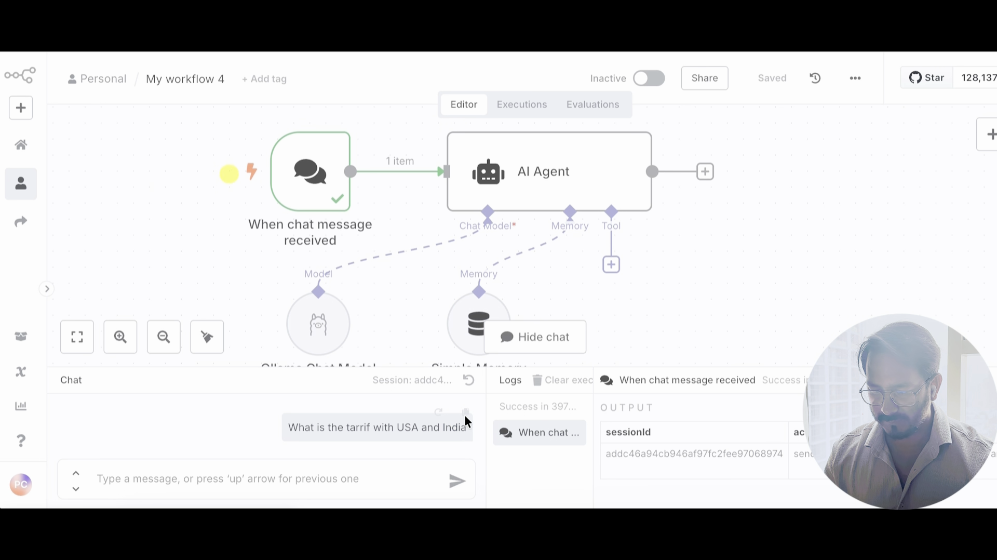
click(465, 414)
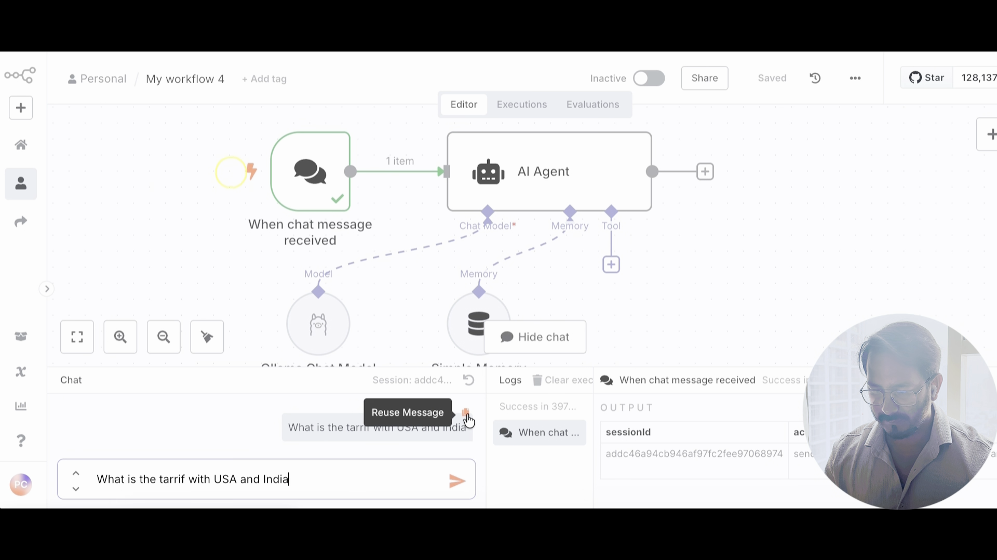
click(456, 481)
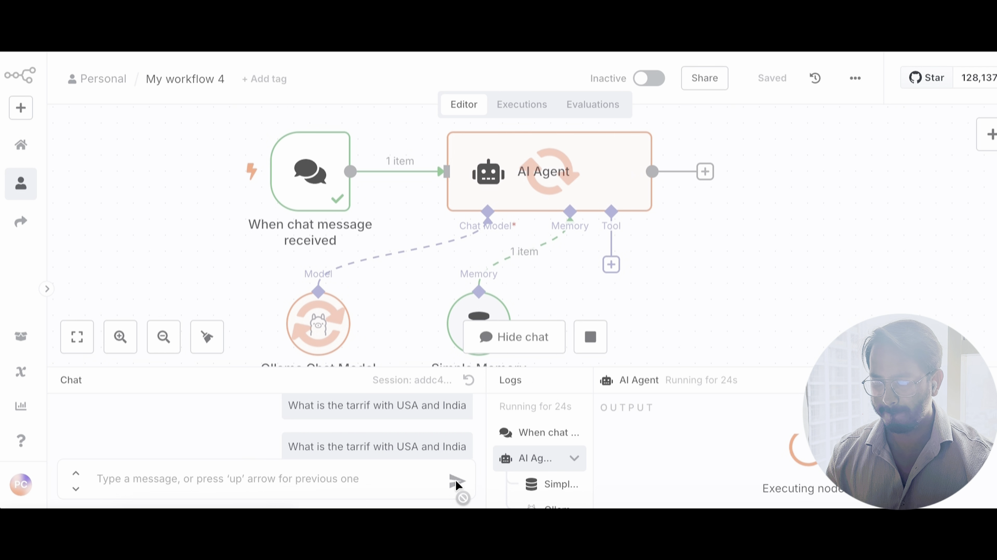
Step: Enlarge the logs to read the AI Agent's US–India trade tensions answer, then restore the canvas
drag(649, 367, 678, 340)
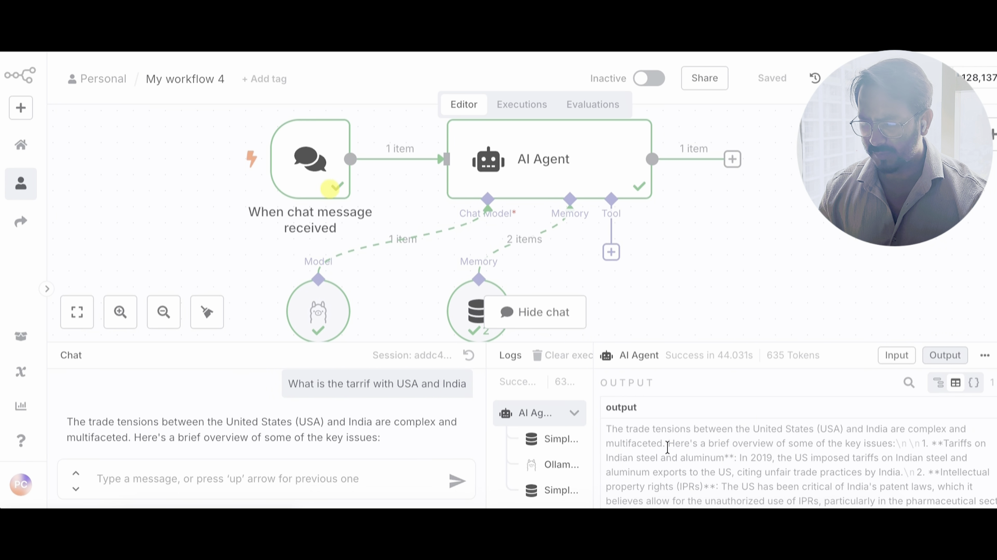
scroll(667, 447, down, 1)
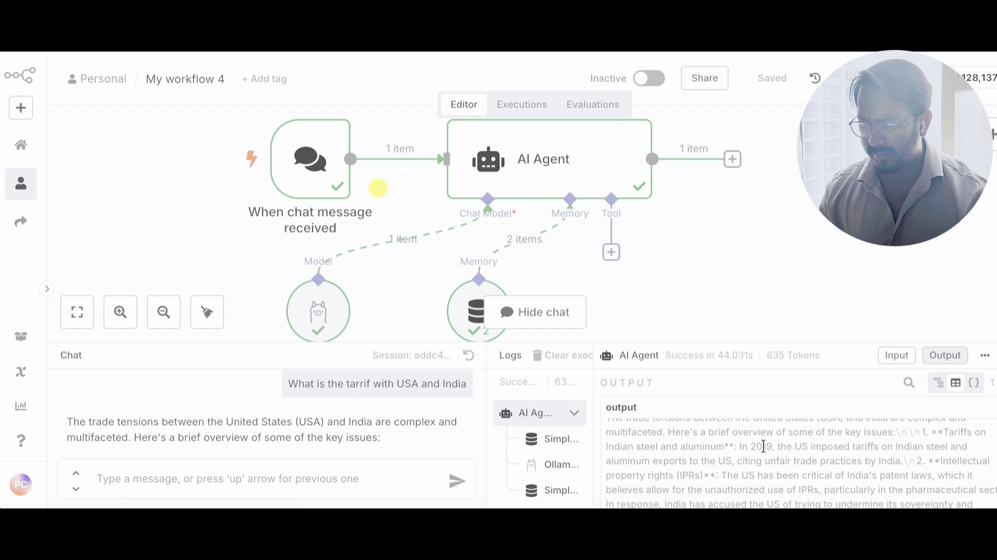
scroll(752, 442, up, 1)
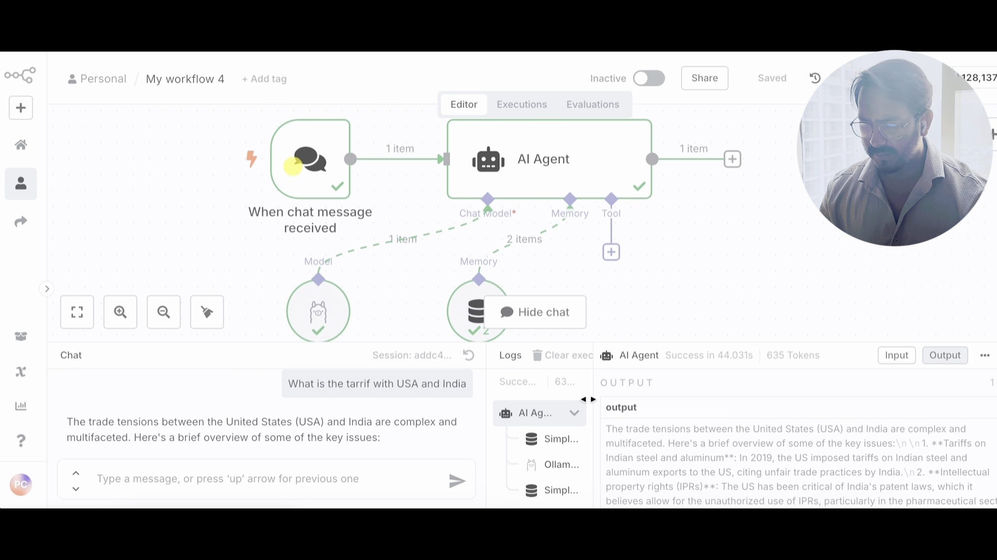
drag(575, 343, 598, 211)
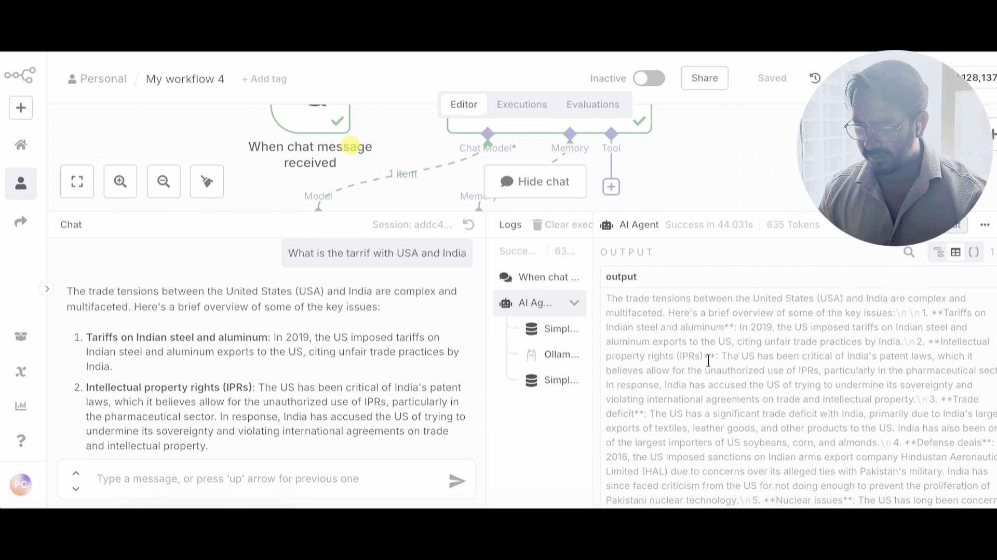
scroll(706, 360, down, 5)
scroll(705, 359, down, 1)
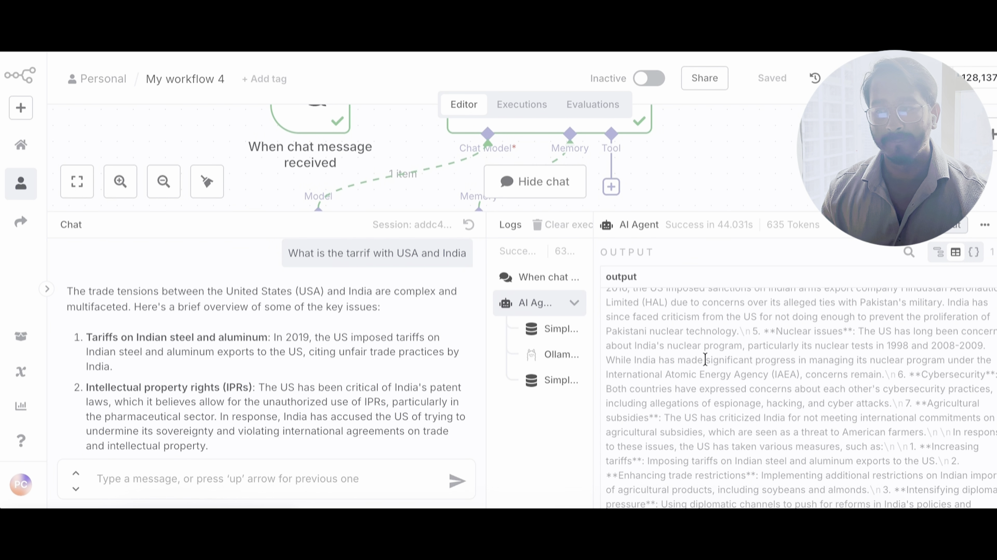
scroll(705, 360, down, 5)
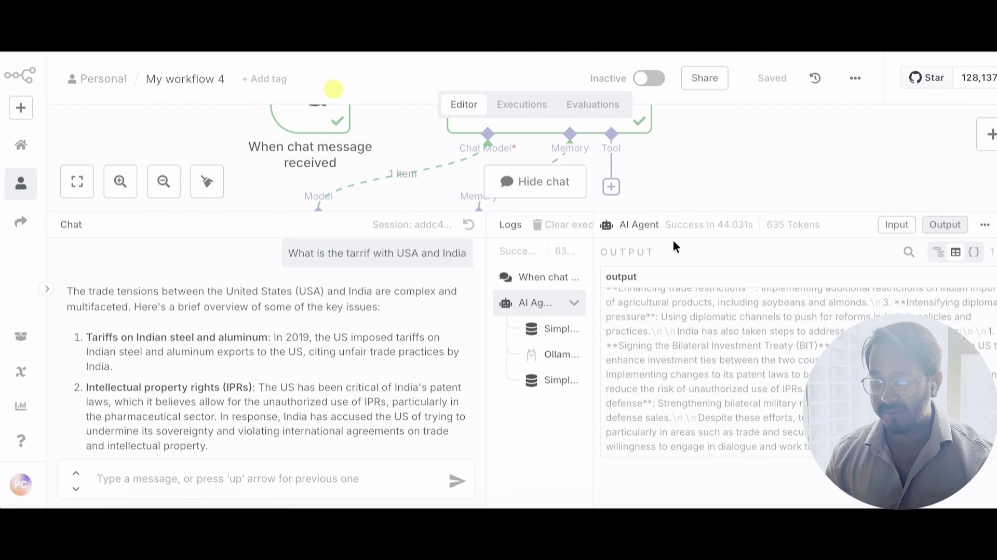
drag(660, 213, 650, 430)
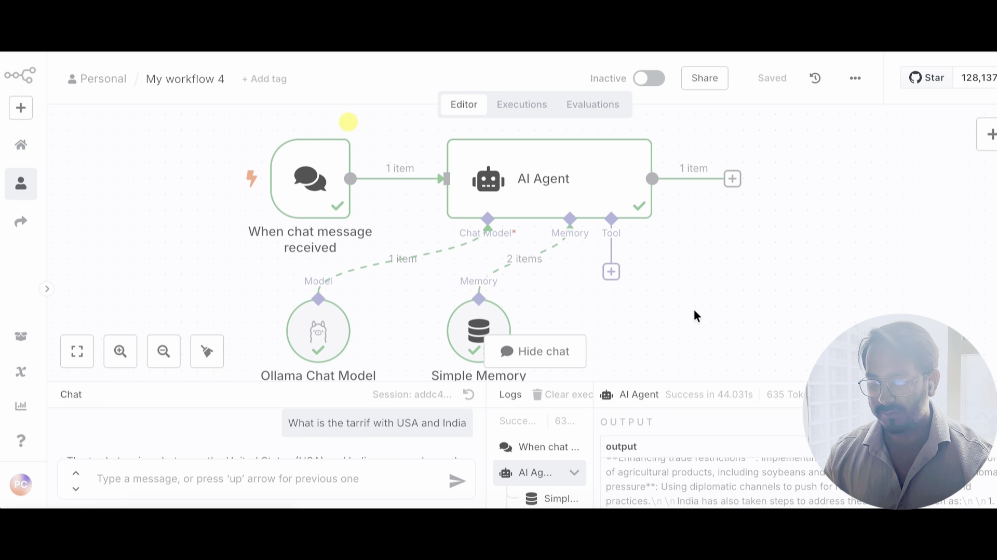
Step: Attach the SerpApi (Google Search) tool to the AI Agent and test-run it
click(611, 273)
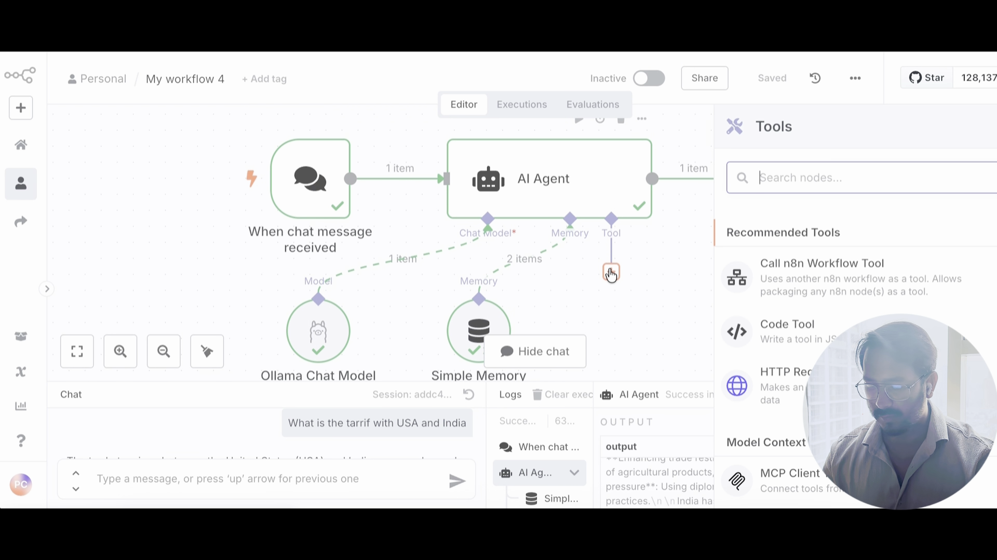
text(se)
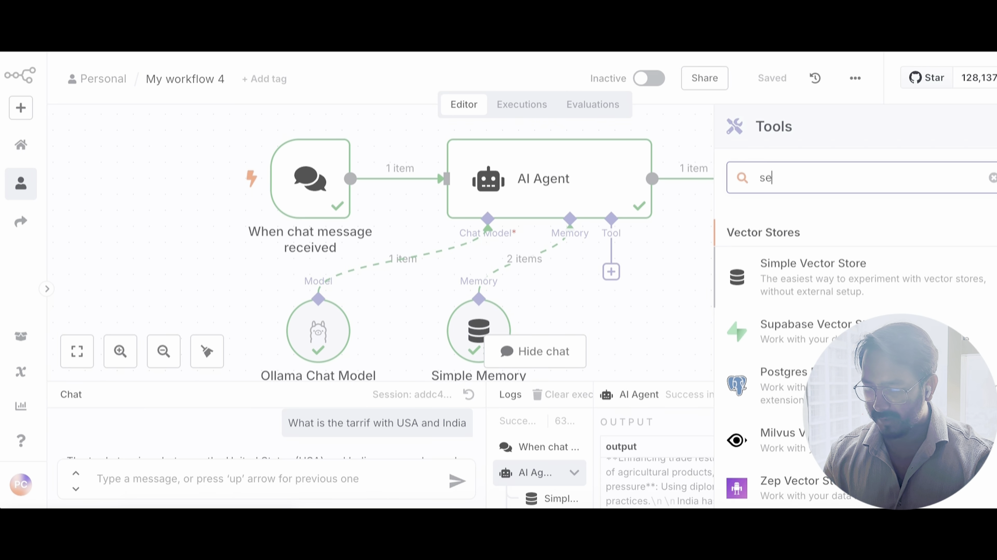
text(p)
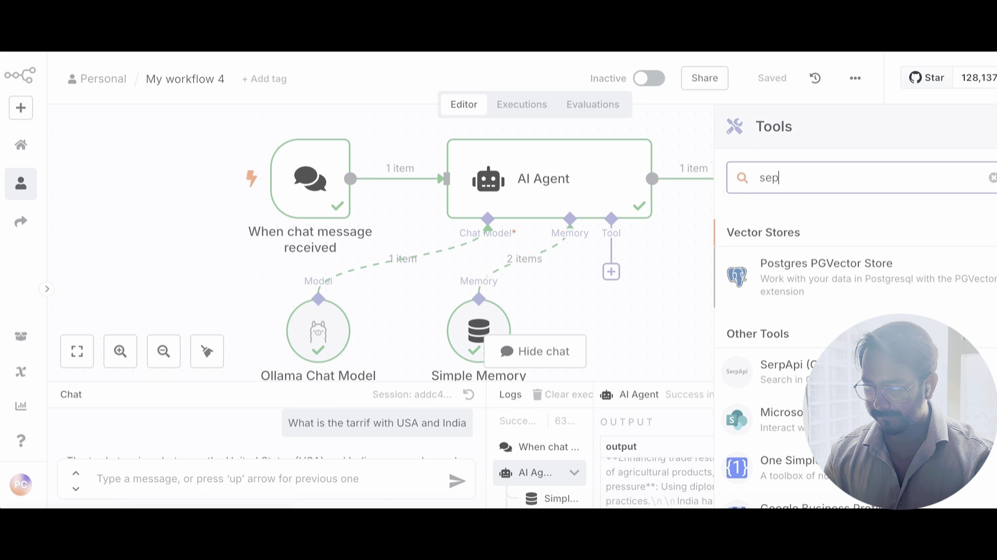
key(BackSpace)
text(rp)
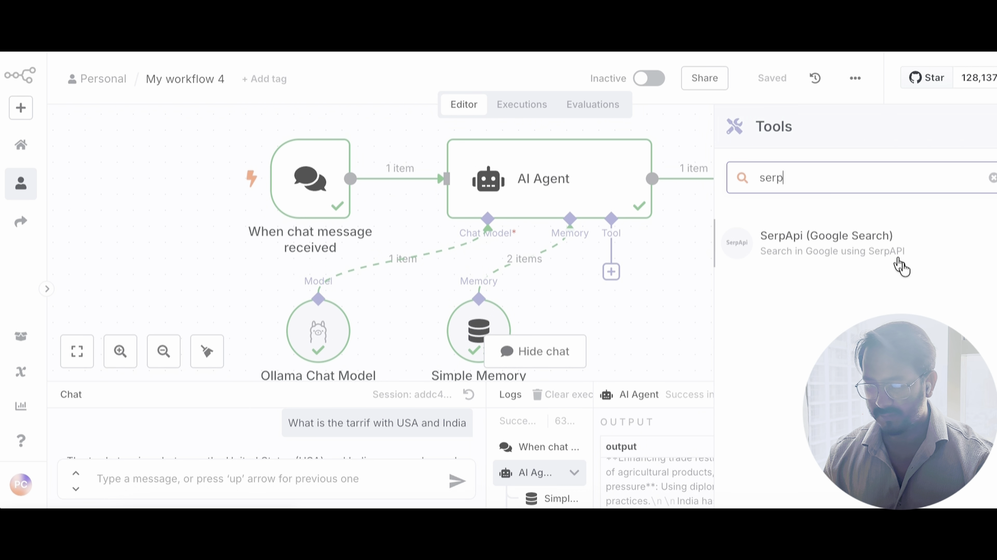
click(858, 241)
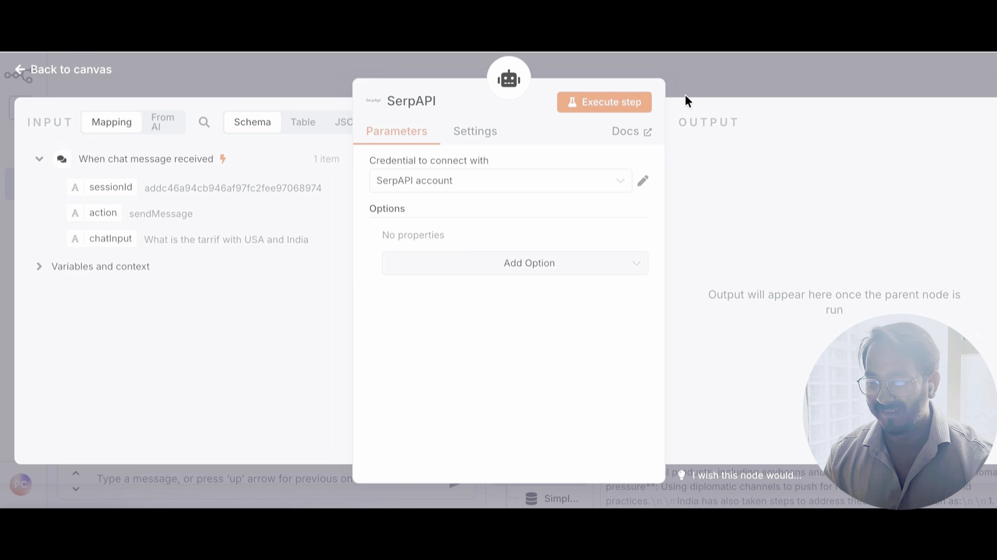
click(634, 106)
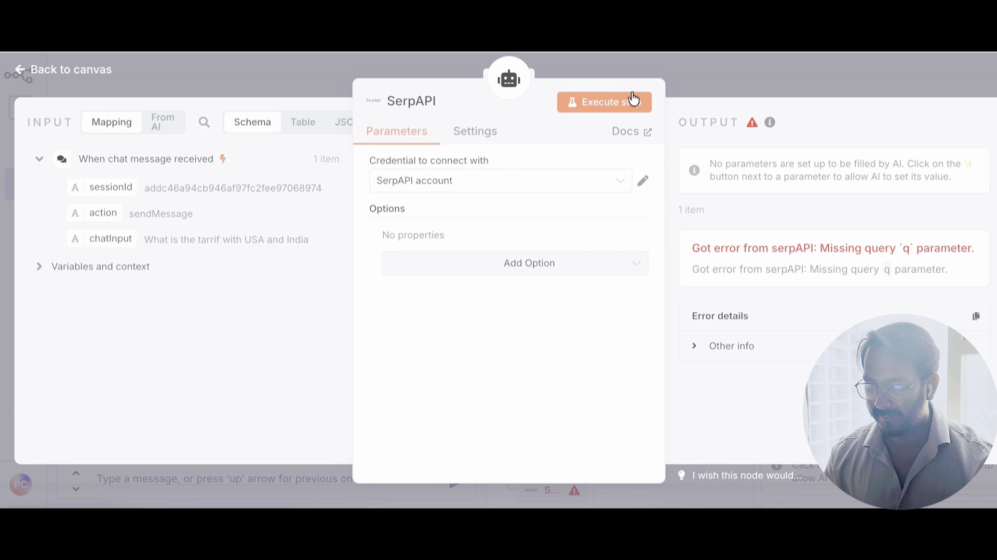
Step: Reopen the SerpAPI tool, select the SerpAPI account credential, and return to the canvas
click(686, 86)
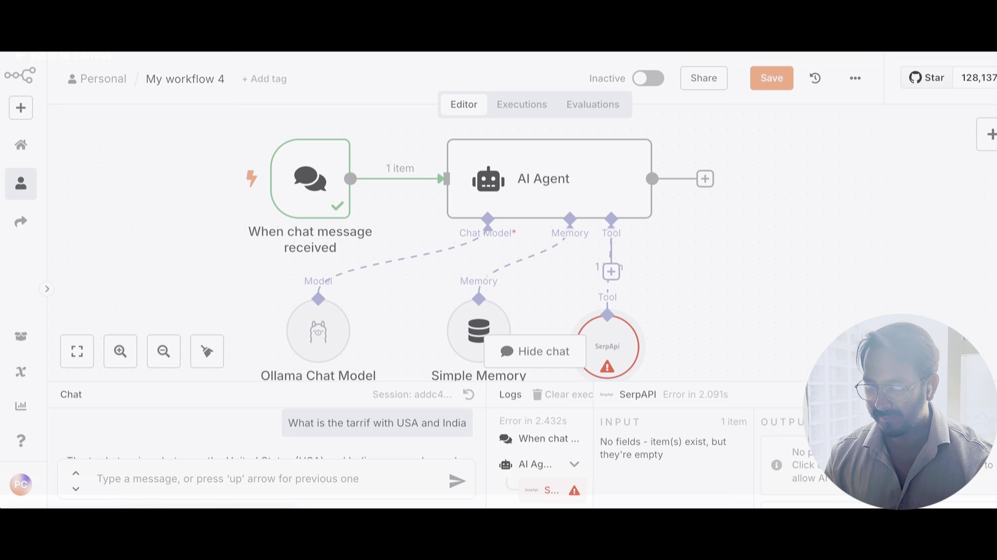
double_click(611, 349)
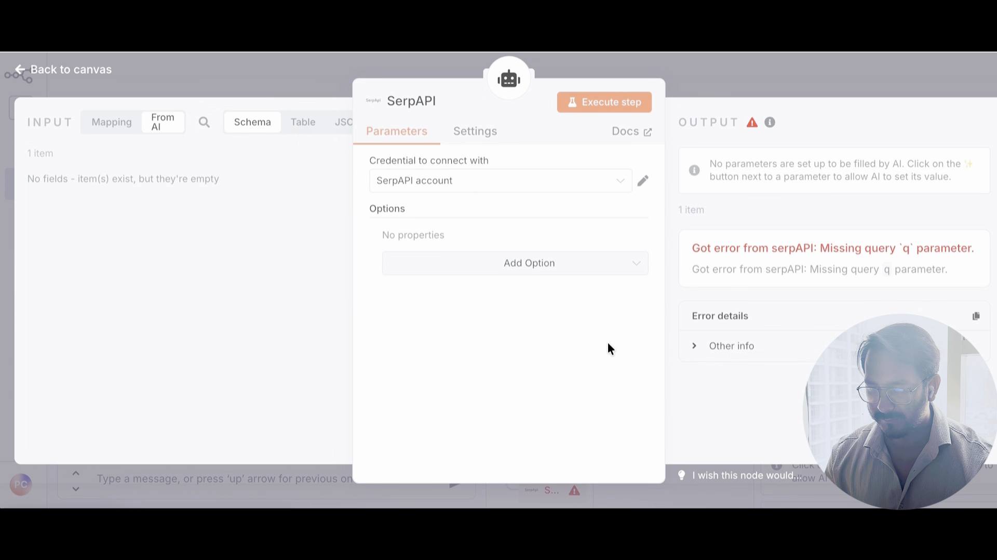
click(554, 185)
click(493, 230)
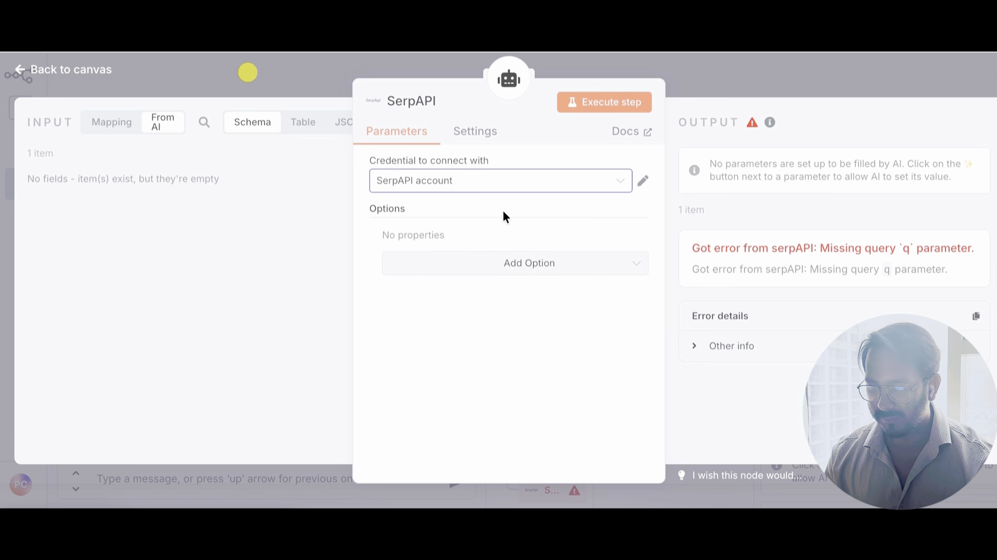
click(707, 89)
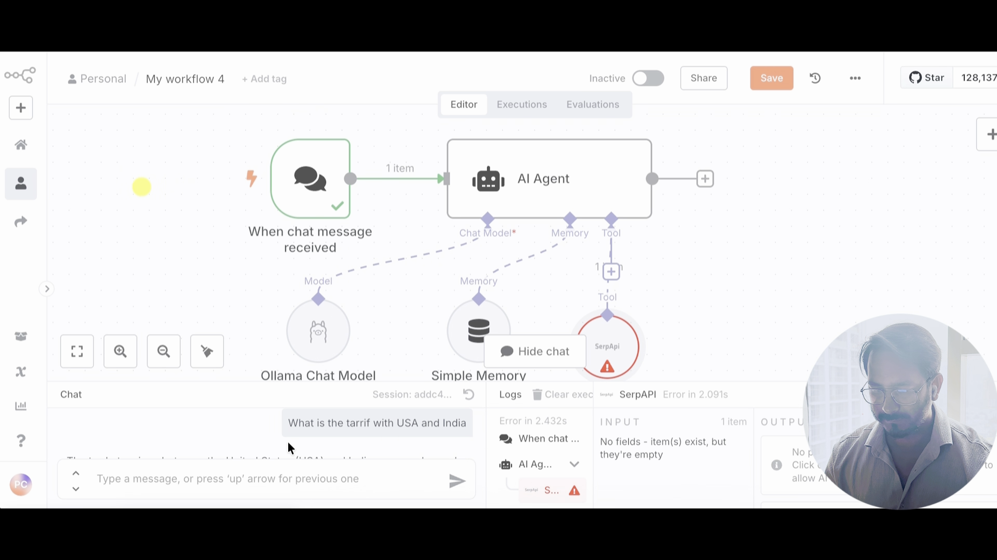
Step: Resend the earlier tariff question to the AI Agent from the chat panel
scroll(293, 427, up, 1)
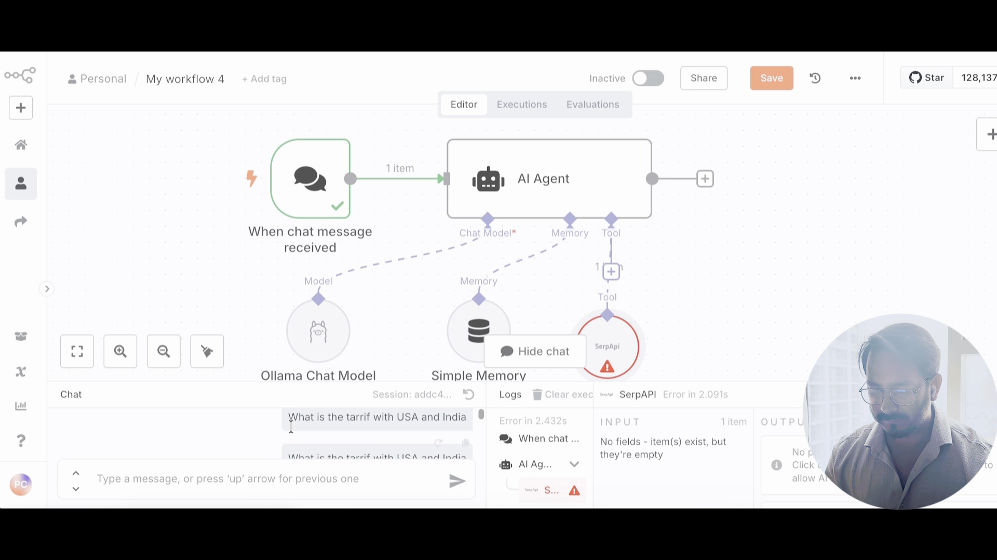
click(463, 445)
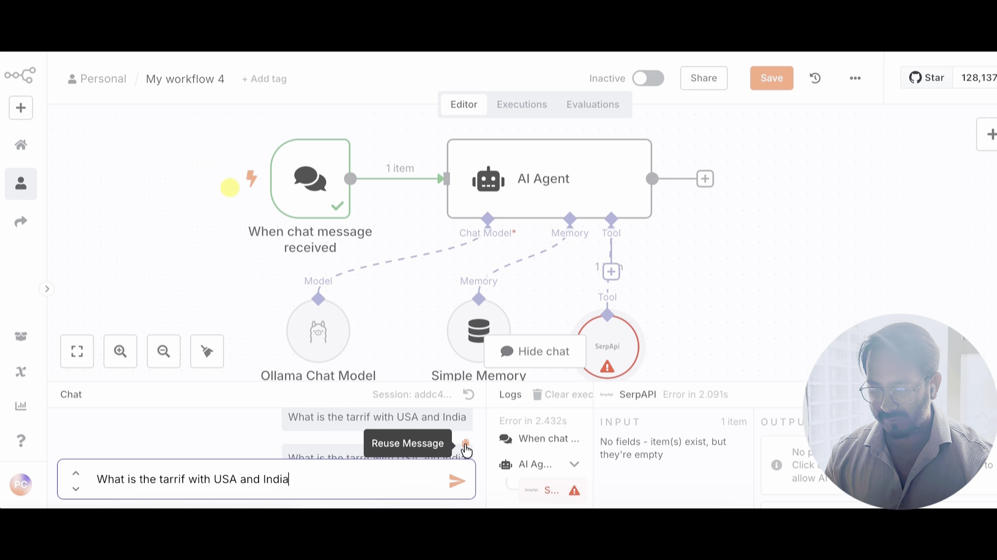
click(458, 483)
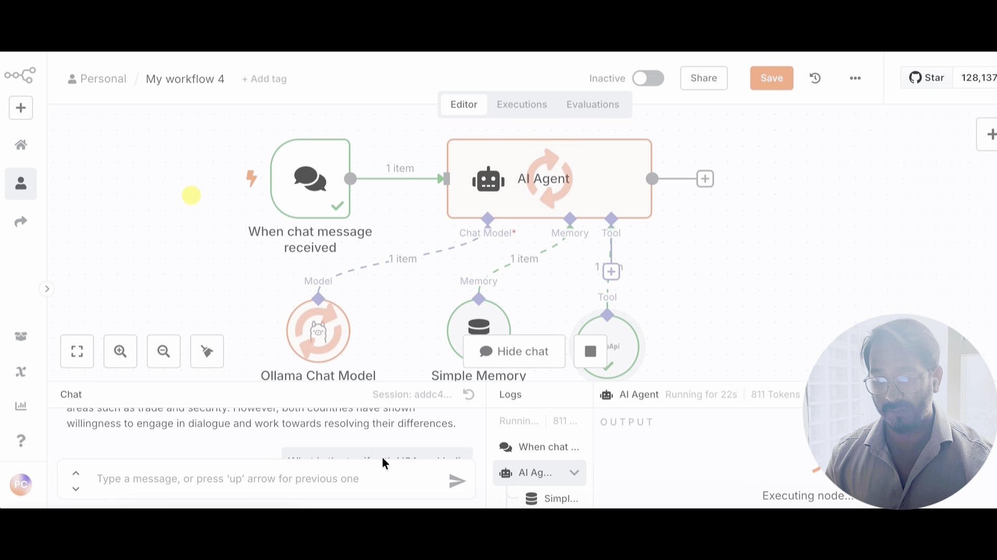
Step: Enlarge the chat panel and read the reply citing the $47 billion trade gap
scroll(361, 425, down, 2)
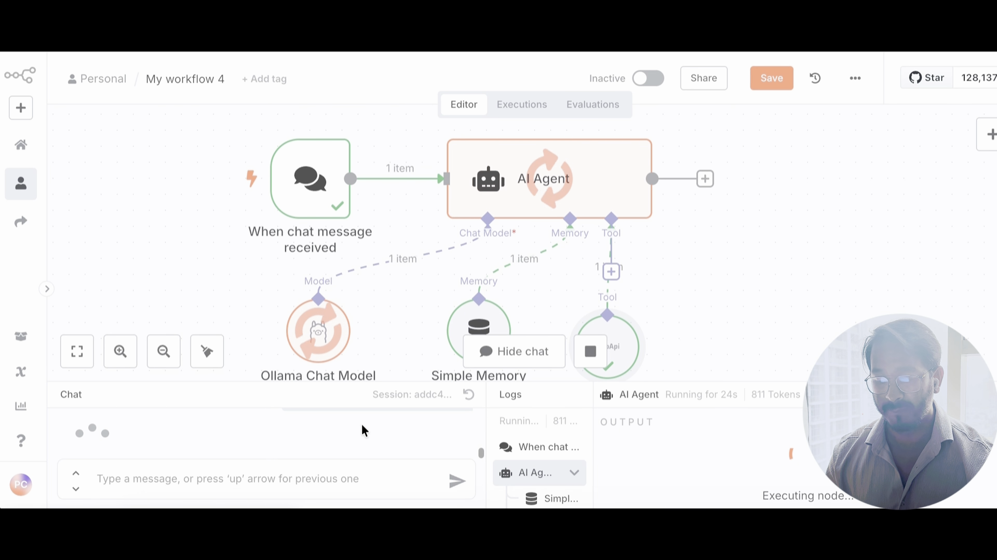
scroll(362, 425, up, 1)
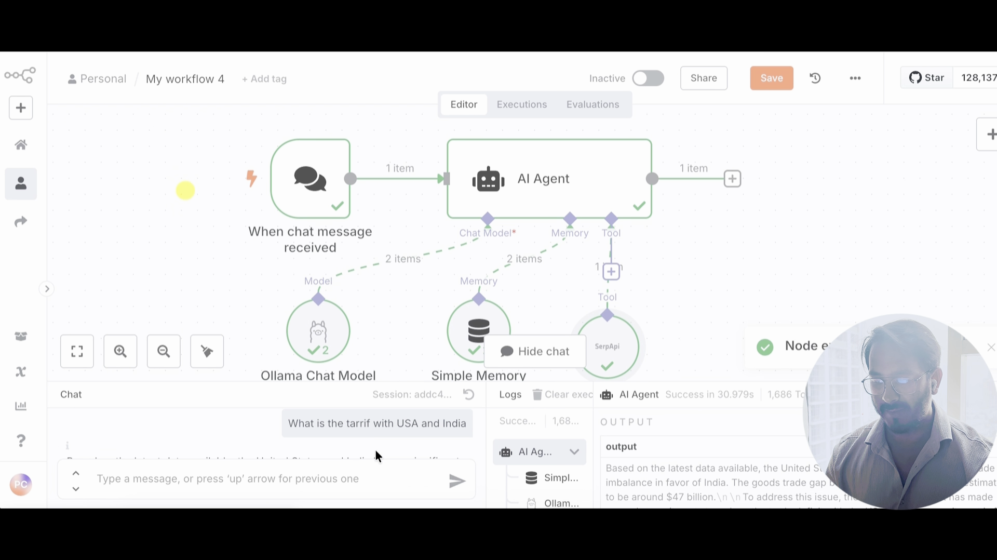
drag(689, 383, 711, 264)
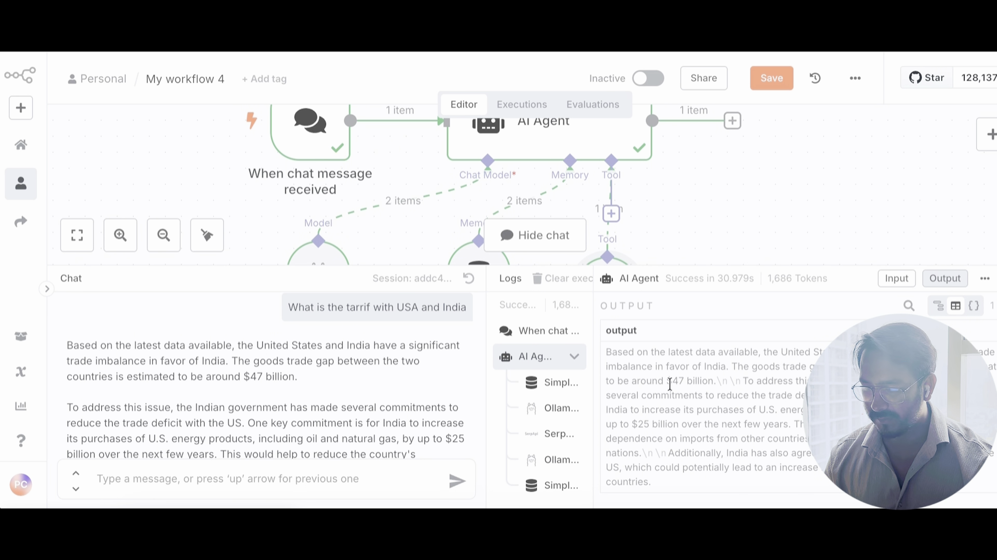
drag(667, 382, 714, 384)
scroll(726, 445, down, 1)
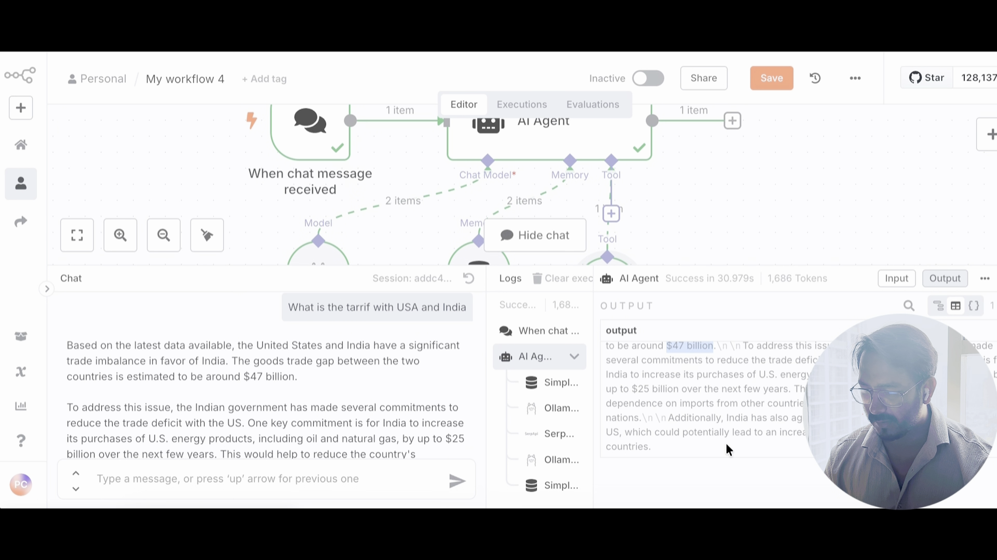
scroll(726, 445, up, 1)
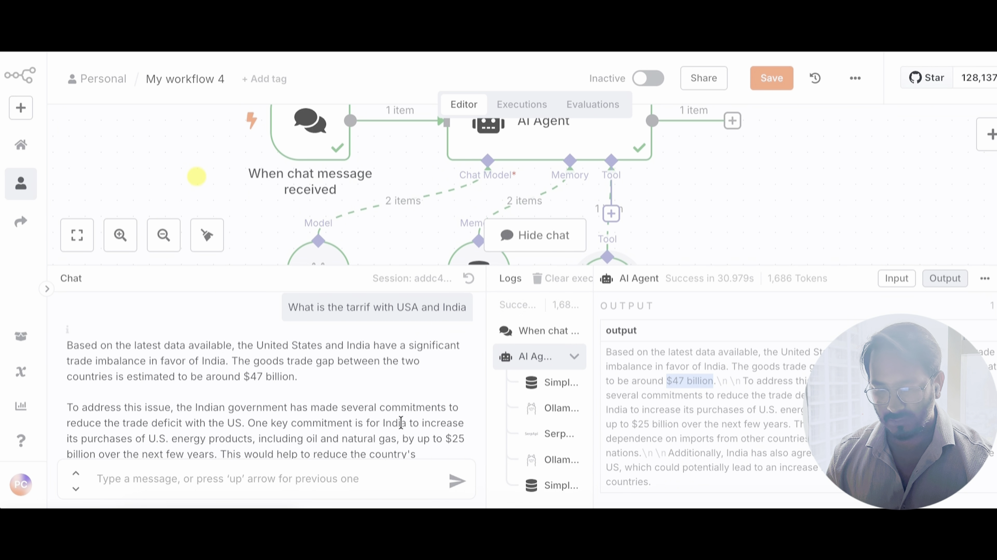
scroll(401, 422, down, 4)
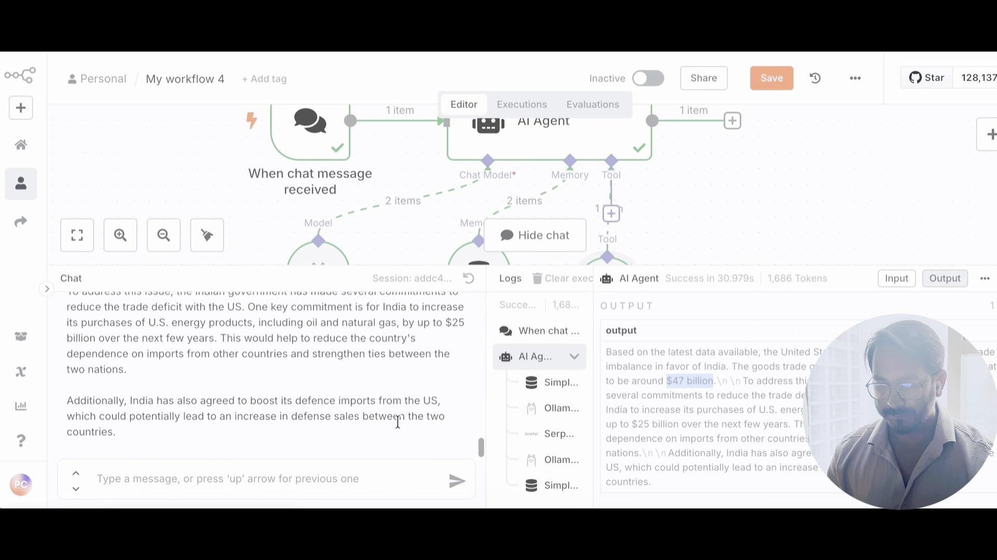
Step: Type 'When the trade war starts. Give me the date?' into the chat box without sending
click(314, 478)
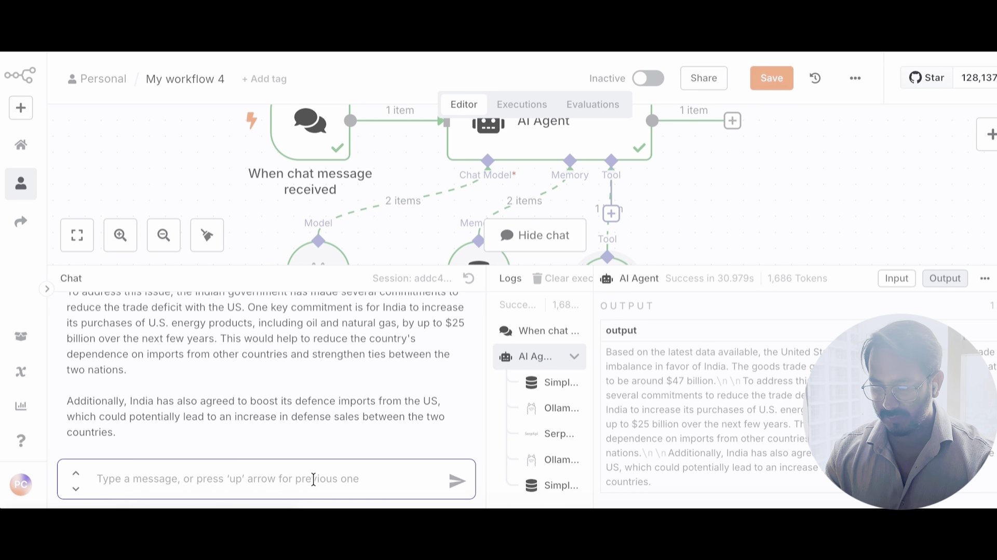
text(Wh)
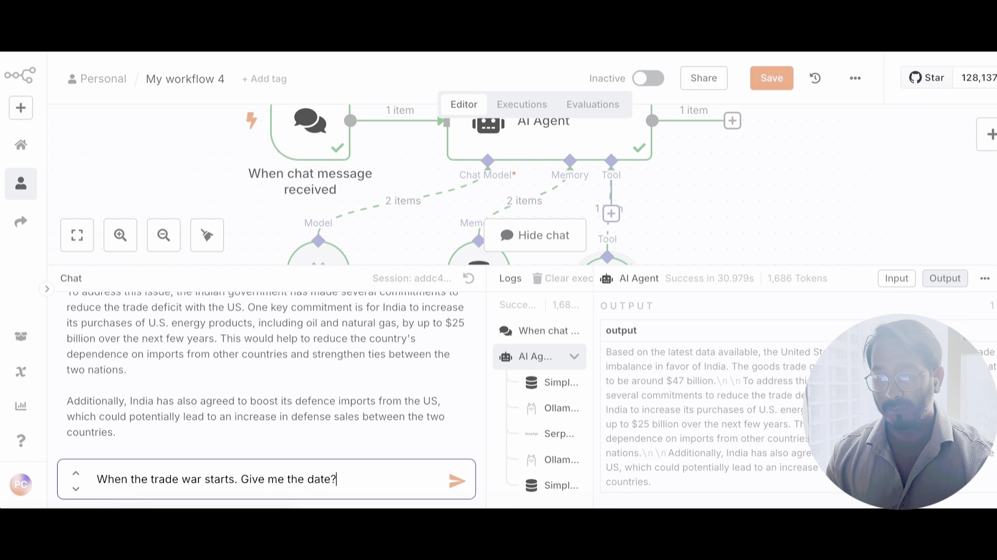
Step: Send the trade war follow-up and view the reply dating it to August 6, 2025
key(Return)
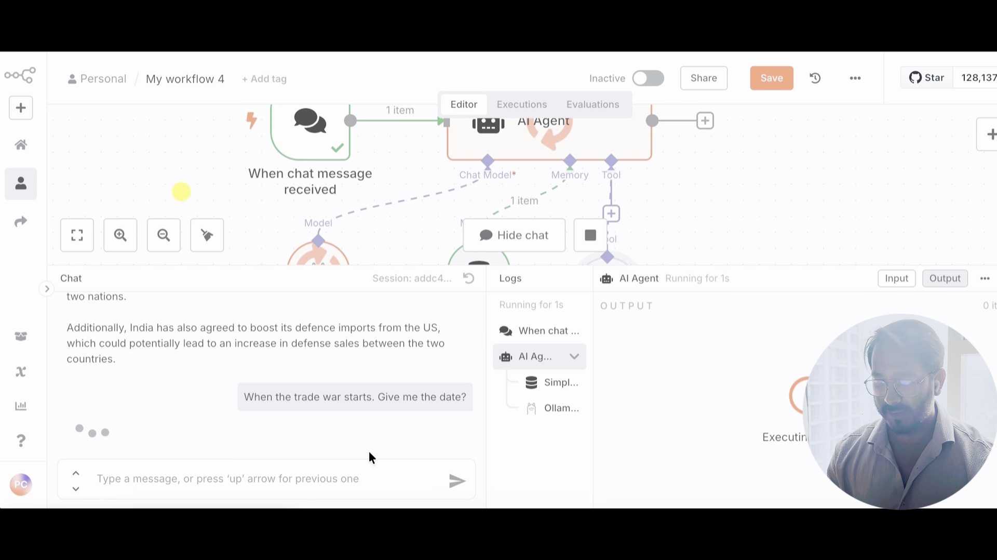
drag(539, 368, 534, 395)
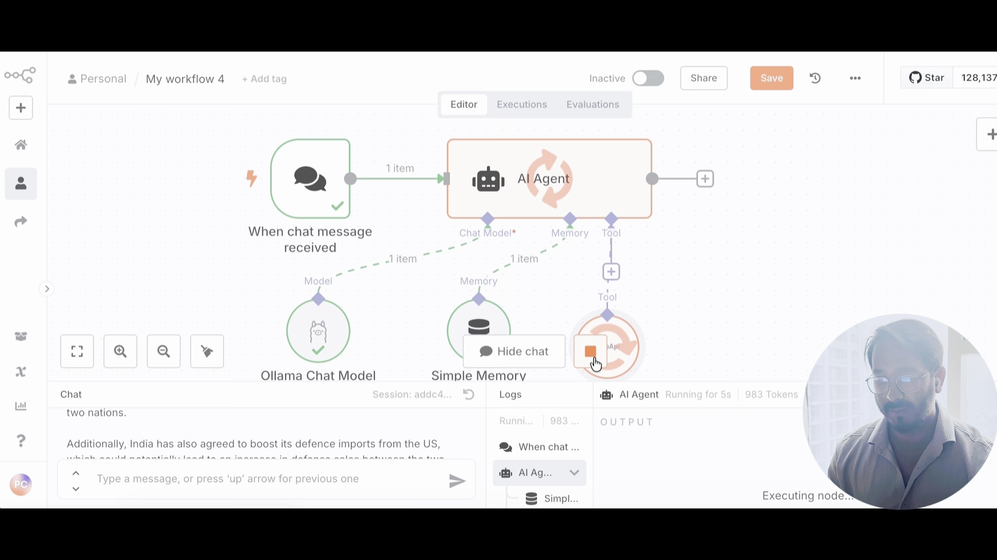
drag(540, 385, 545, 335)
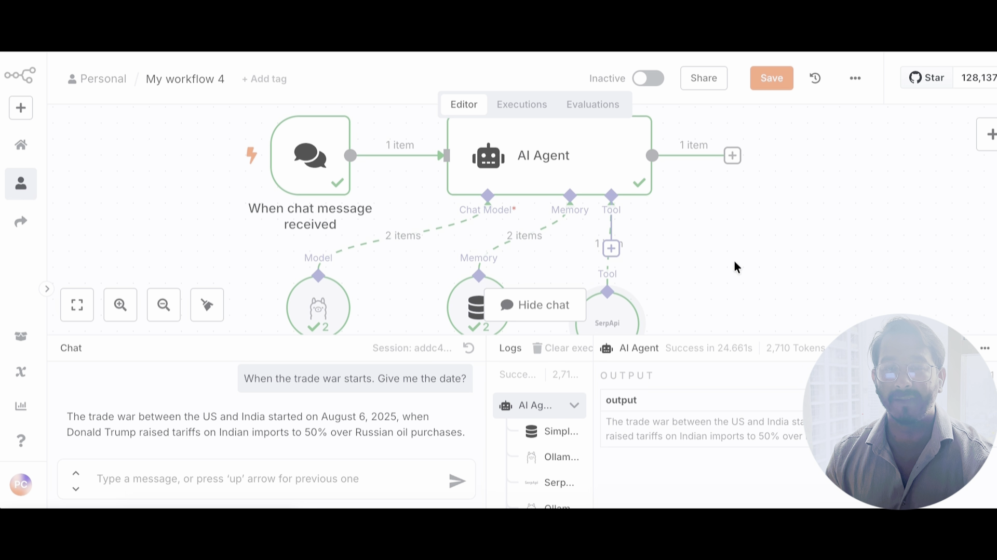
Step: Add a Gmail 'Send a message' node after the AI Agent via an 'email' search
click(738, 158)
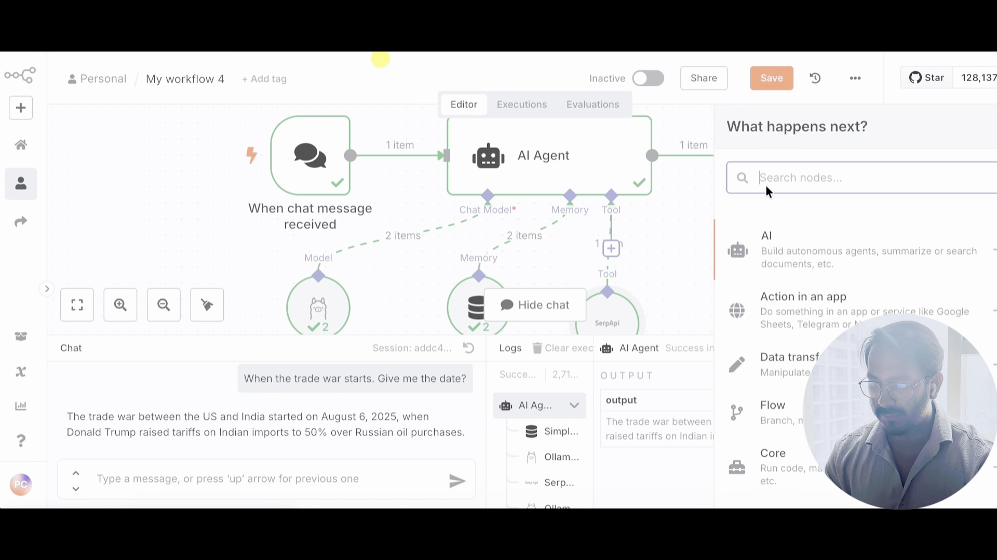
text(goog)
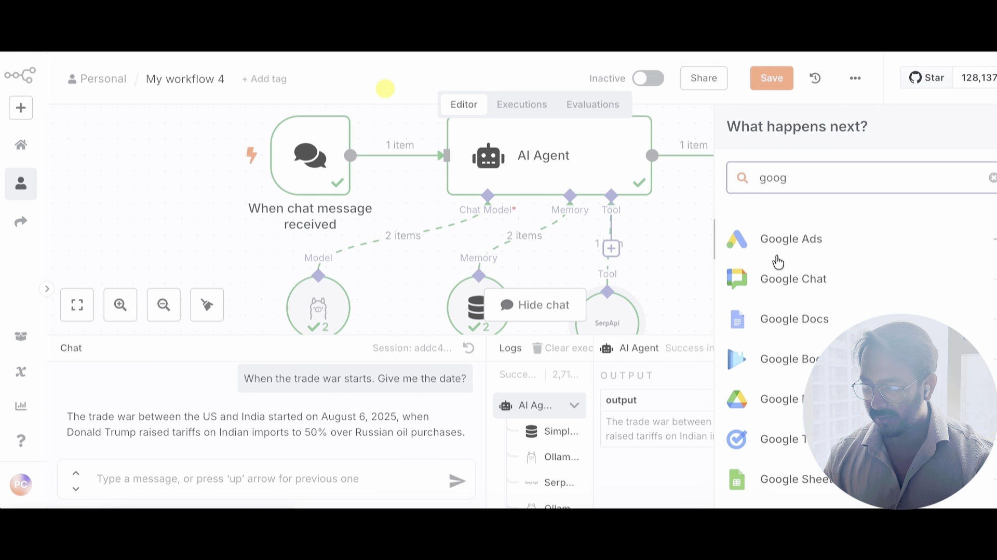
key(BackSpace)
key(BackSpace)
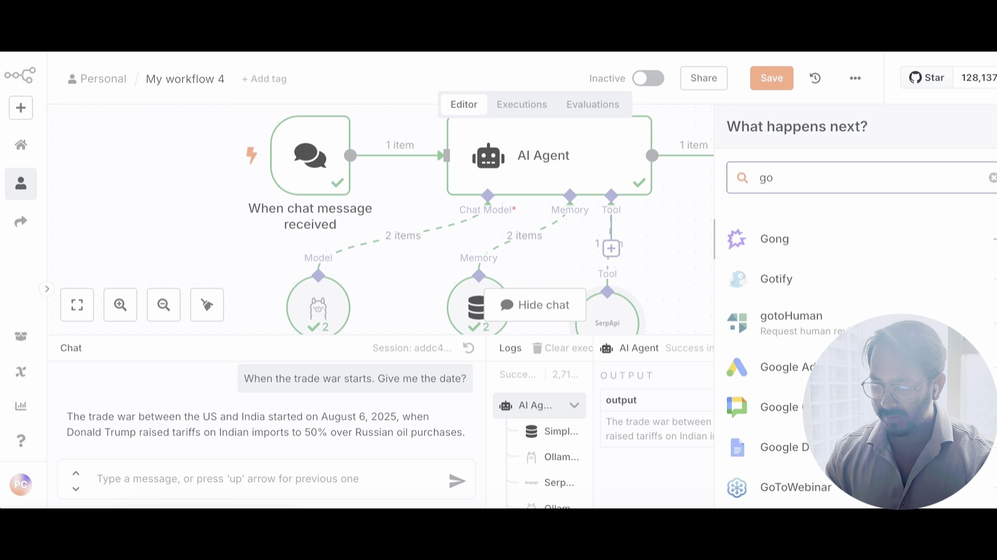
key(BackSpace)
key(BackSpace)
text(emai)
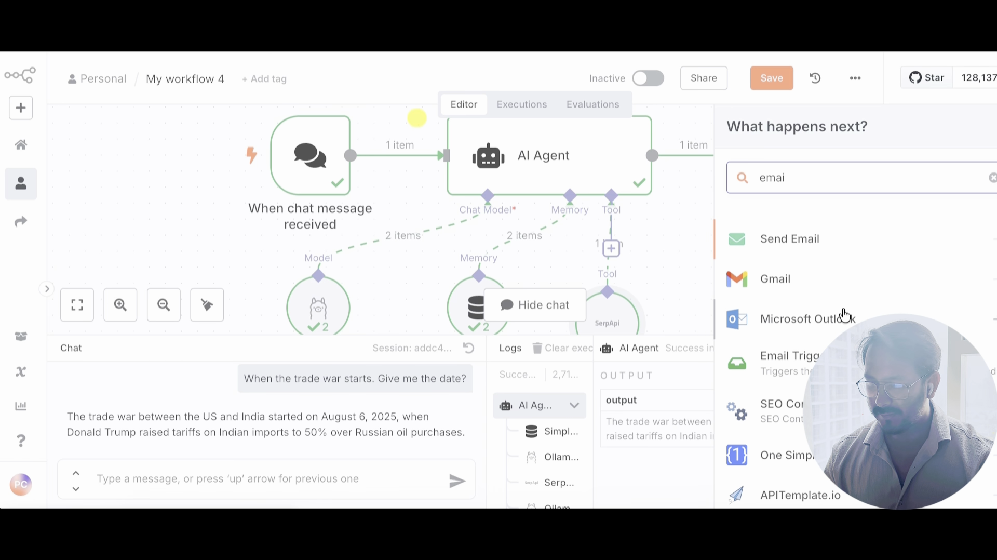
click(813, 281)
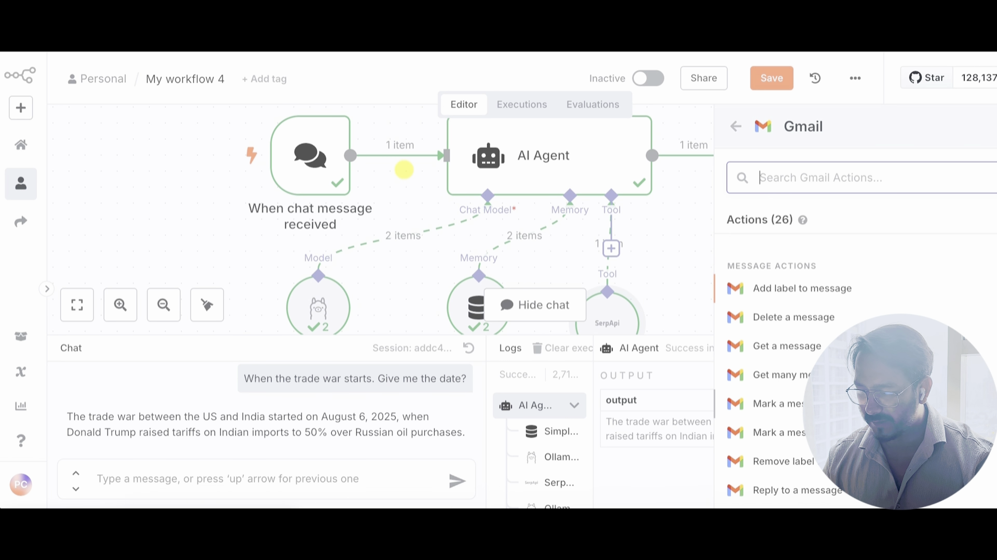
scroll(802, 336, down, 4)
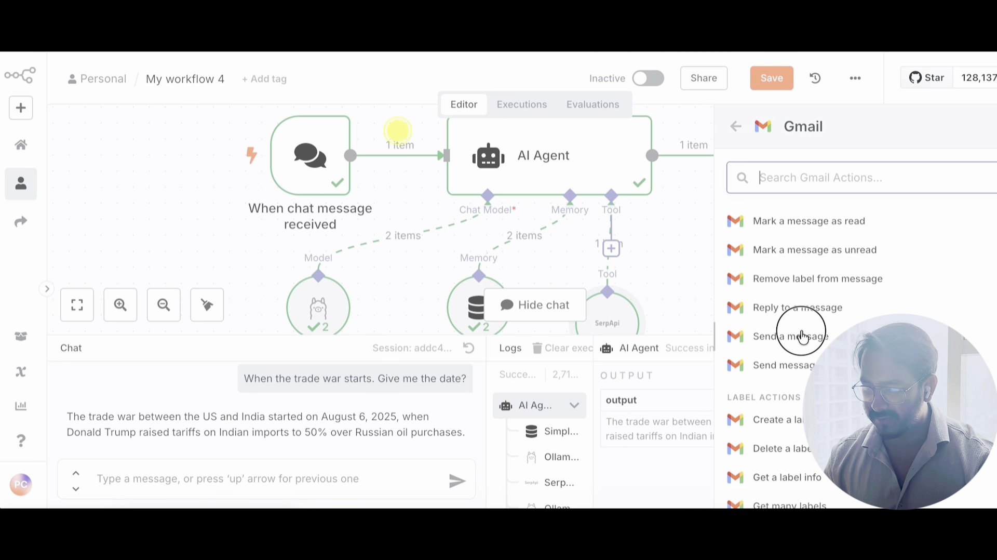
click(801, 332)
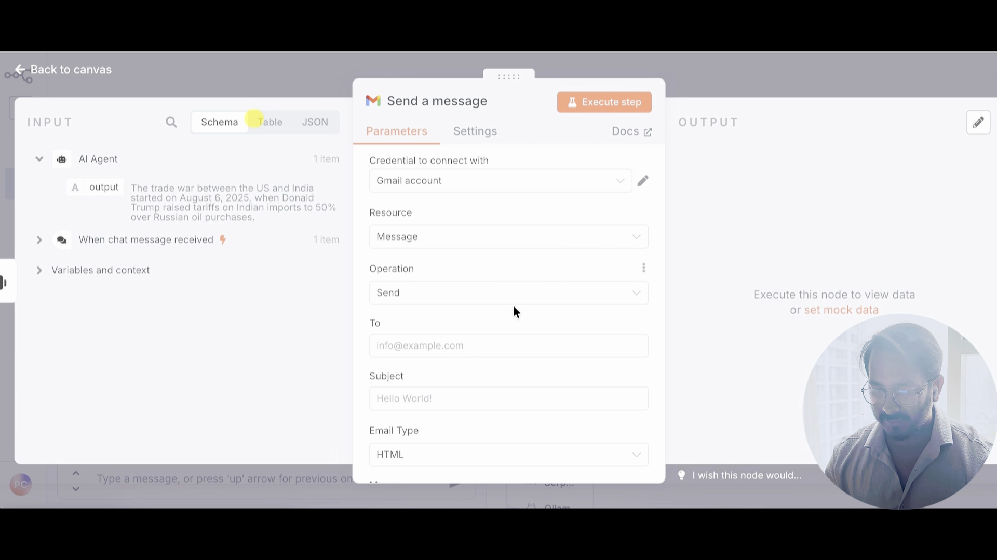
Step: Enter the recipient's e-mail address in the To field and expand the chat trigger's input fields
click(402, 347)
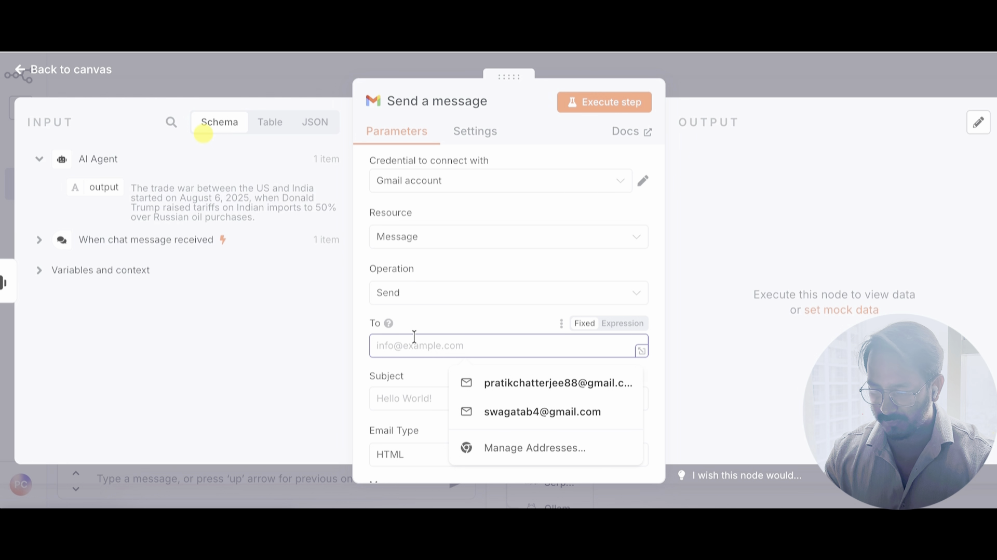
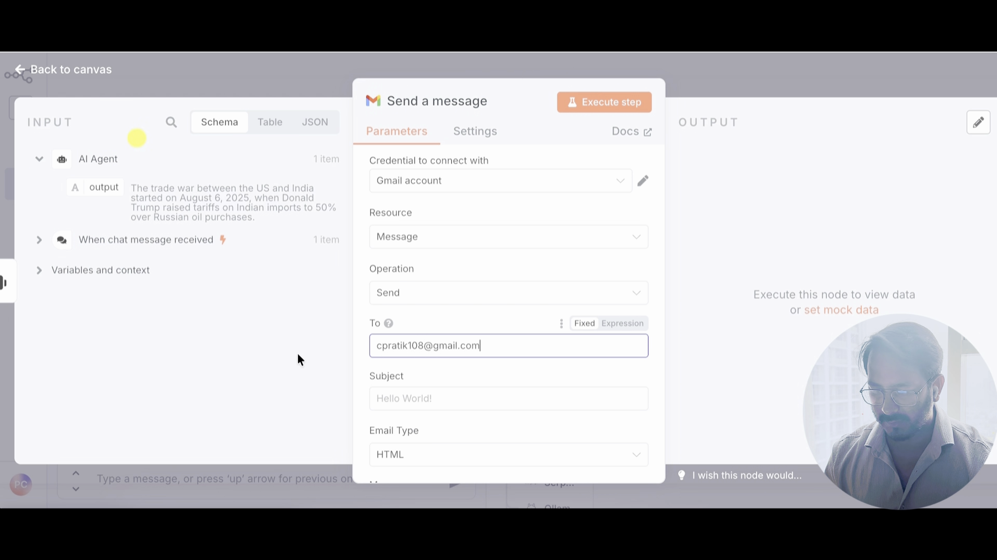
click(408, 405)
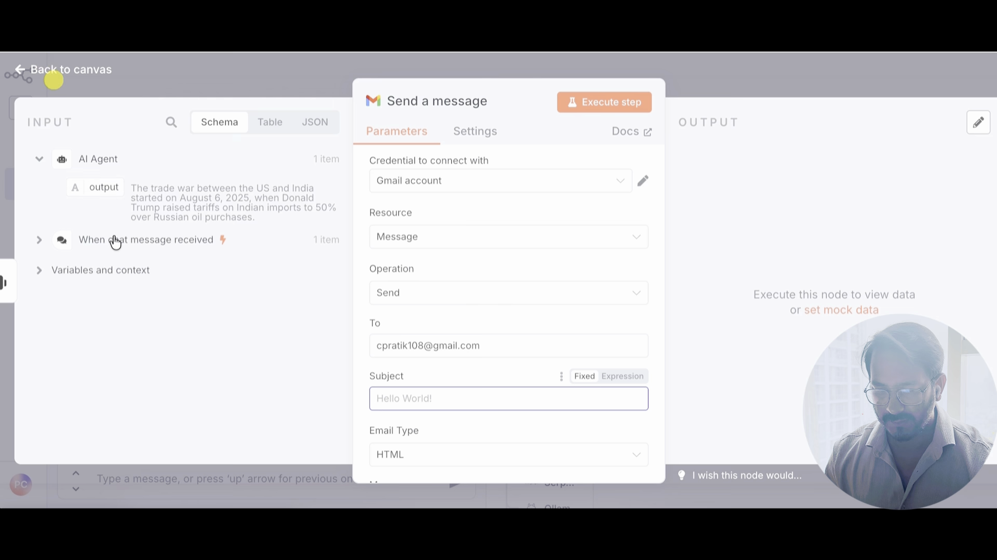
click(40, 241)
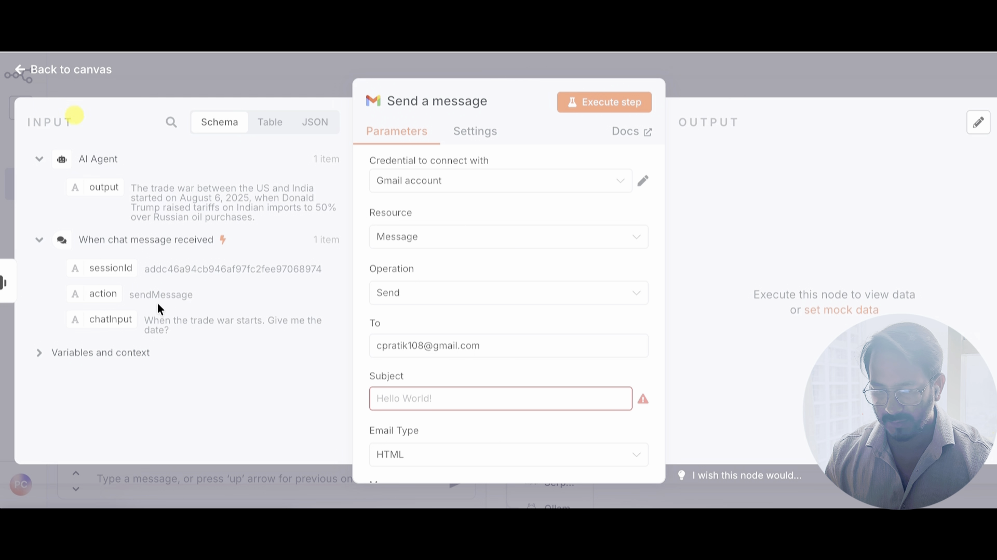
Step: Map chatInput to the subject; body: 'Here is the latest information read for the day!' plus agent output
drag(121, 319, 414, 415)
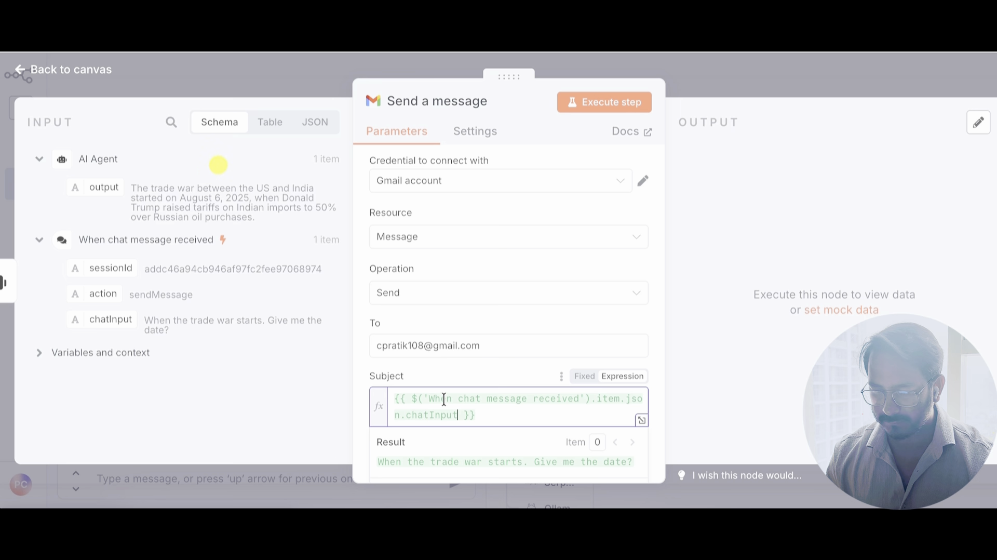
scroll(432, 391, down, 3)
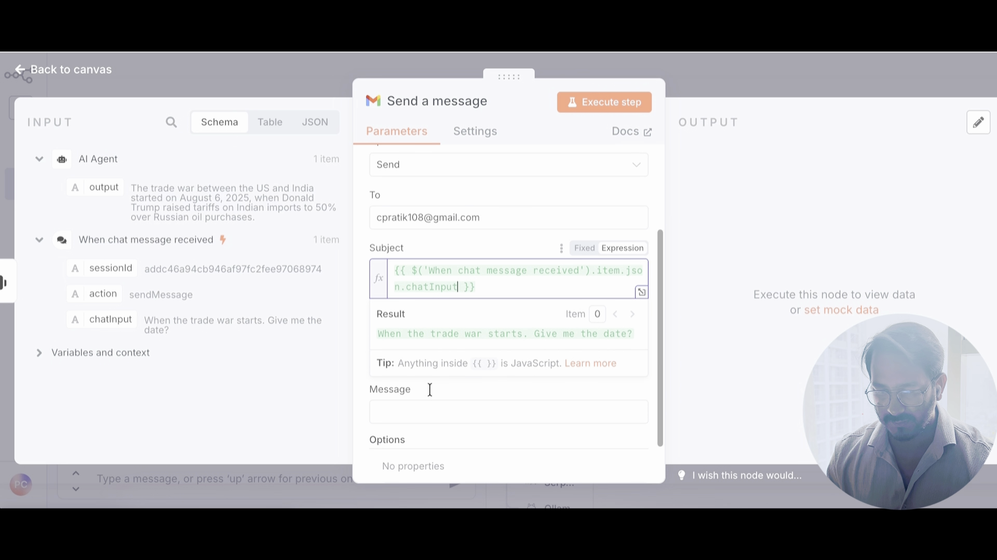
drag(92, 187, 425, 417)
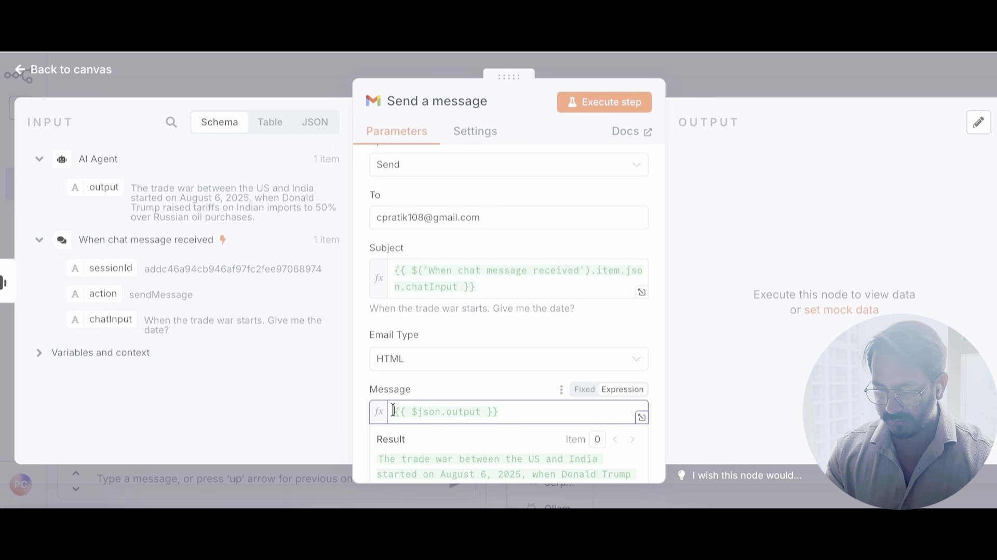
text(Here is )
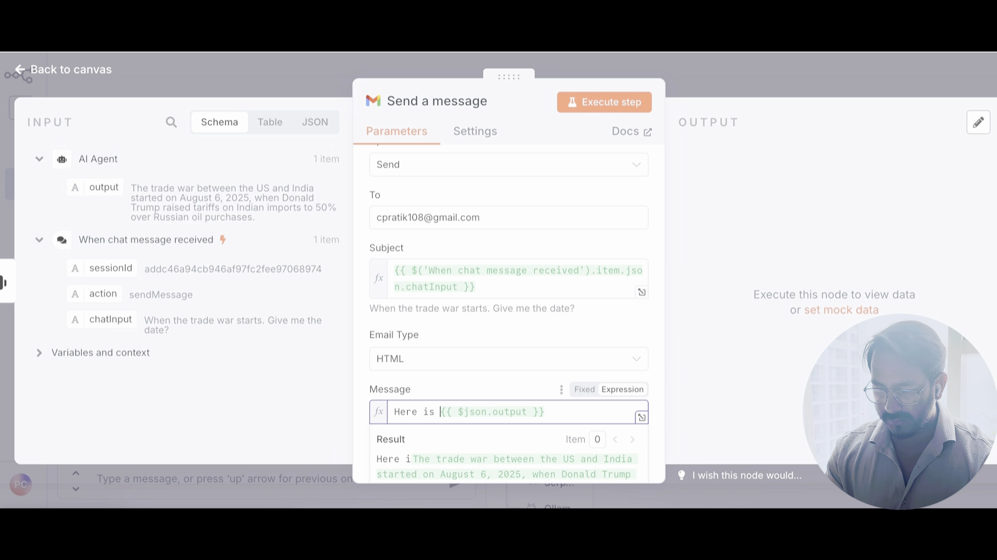
text(the lat)
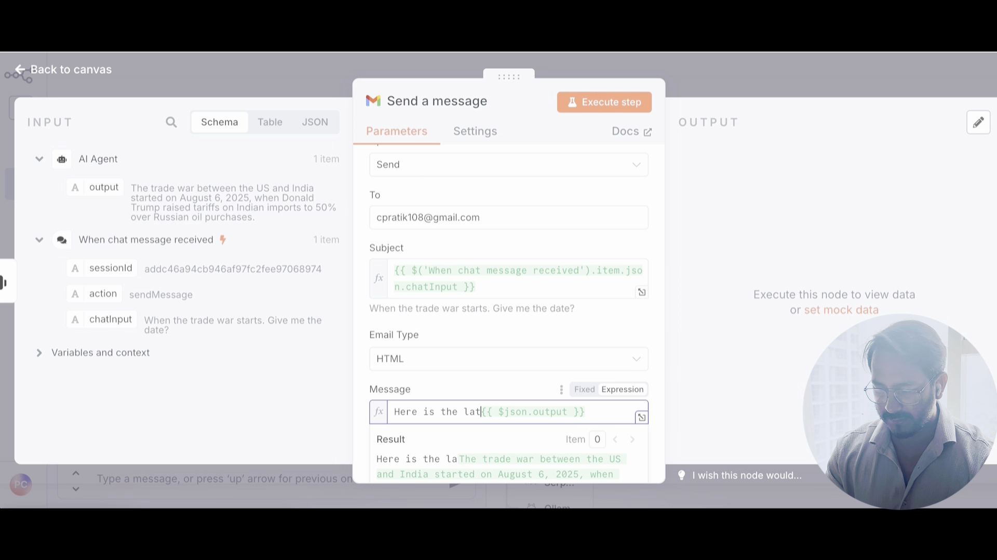
text(est infor)
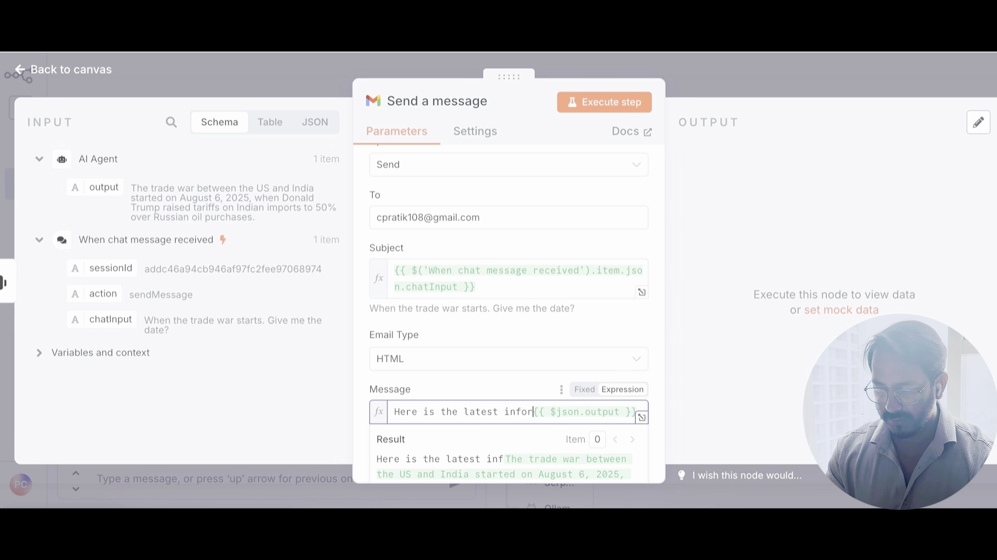
text(mation )
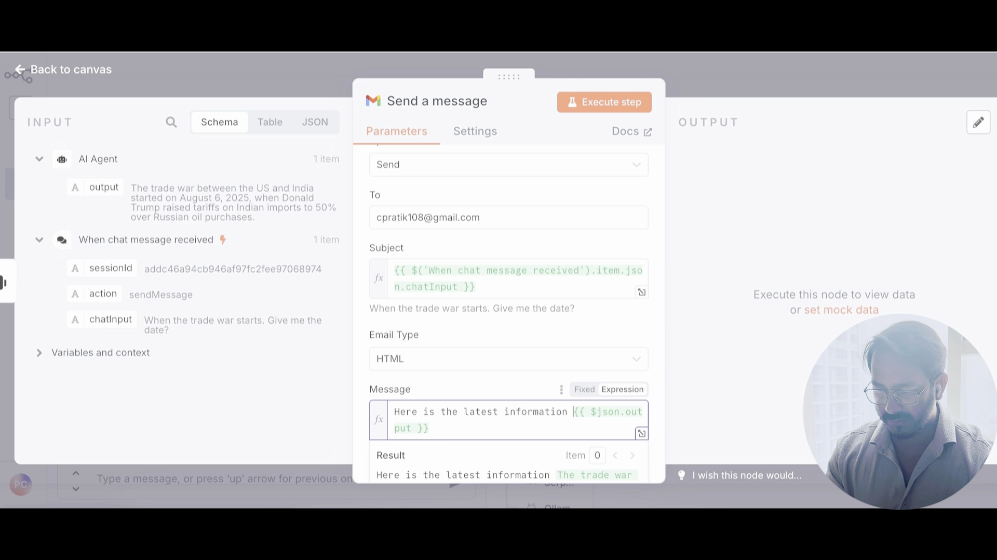
text(read f)
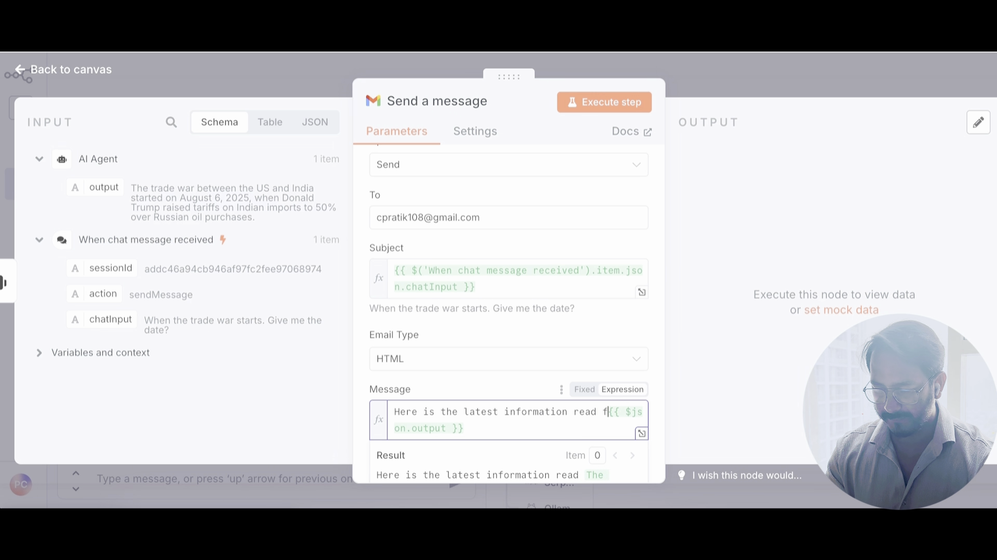
text(or the d)
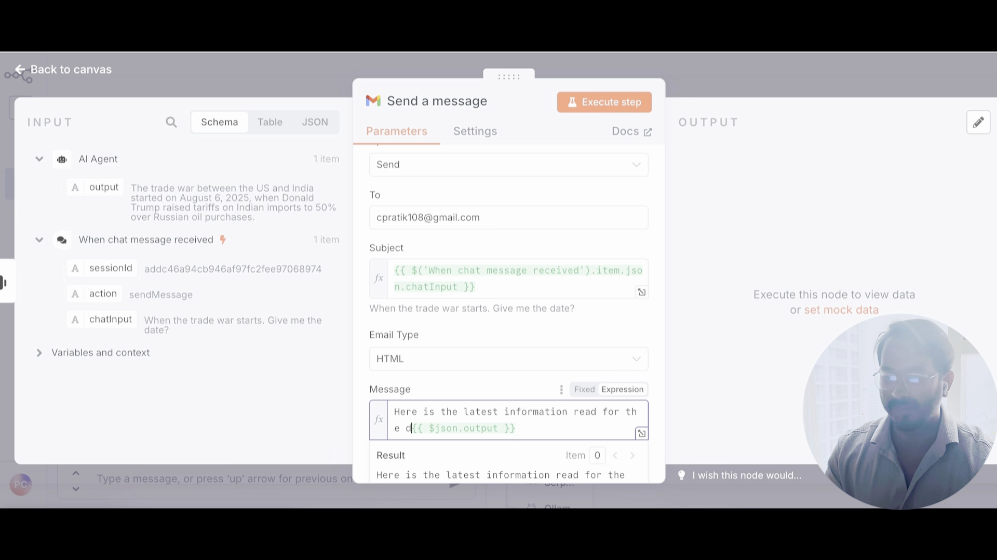
text(ay)
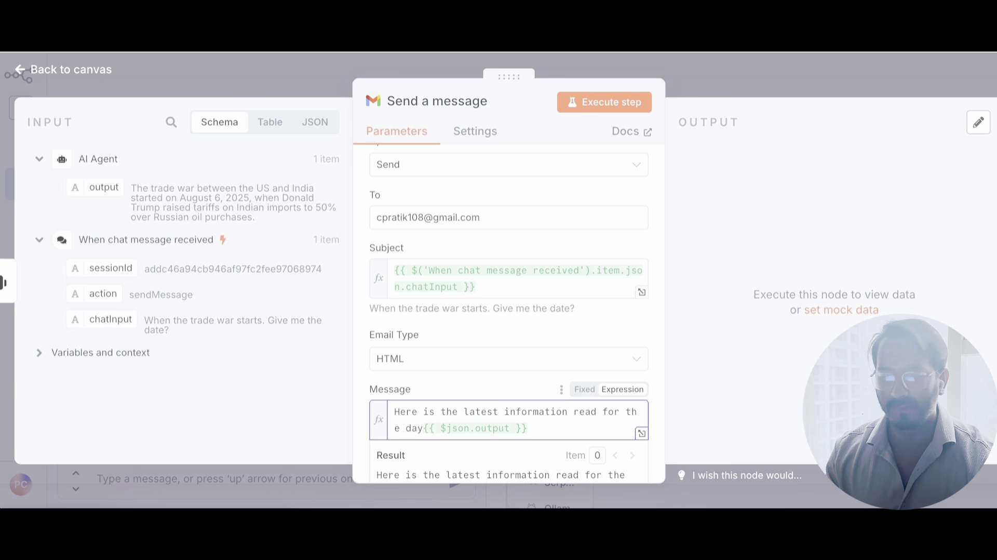
text(!)
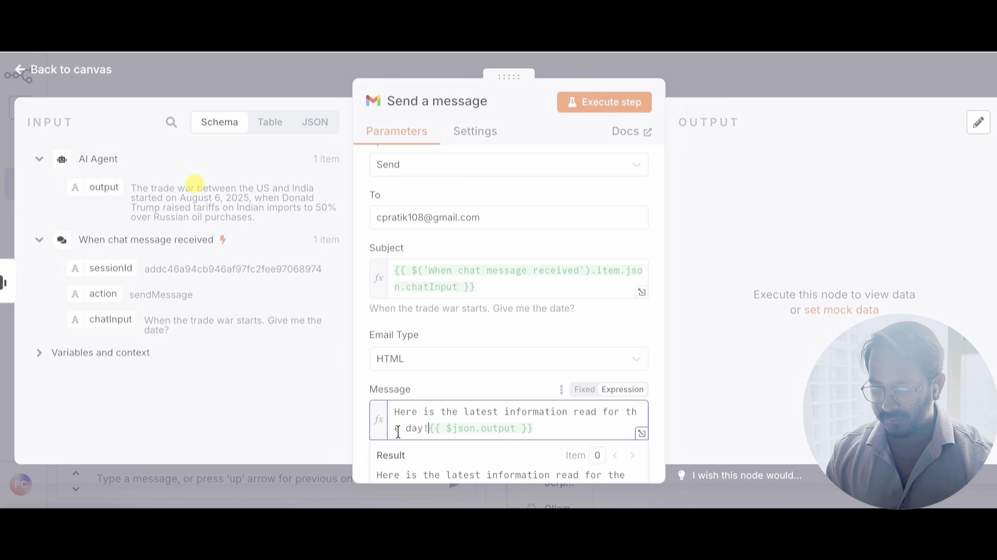
scroll(426, 396, down, 3)
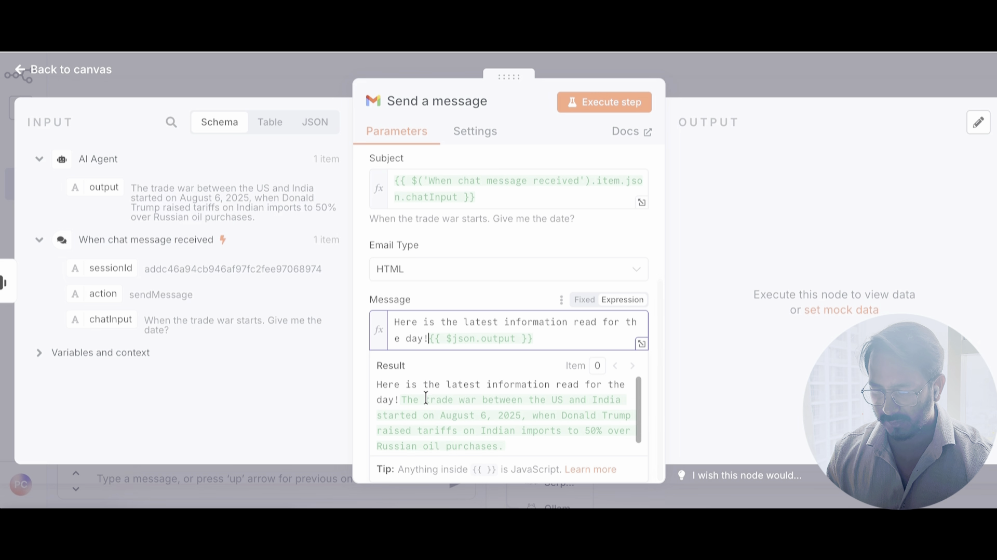
click(360, 465)
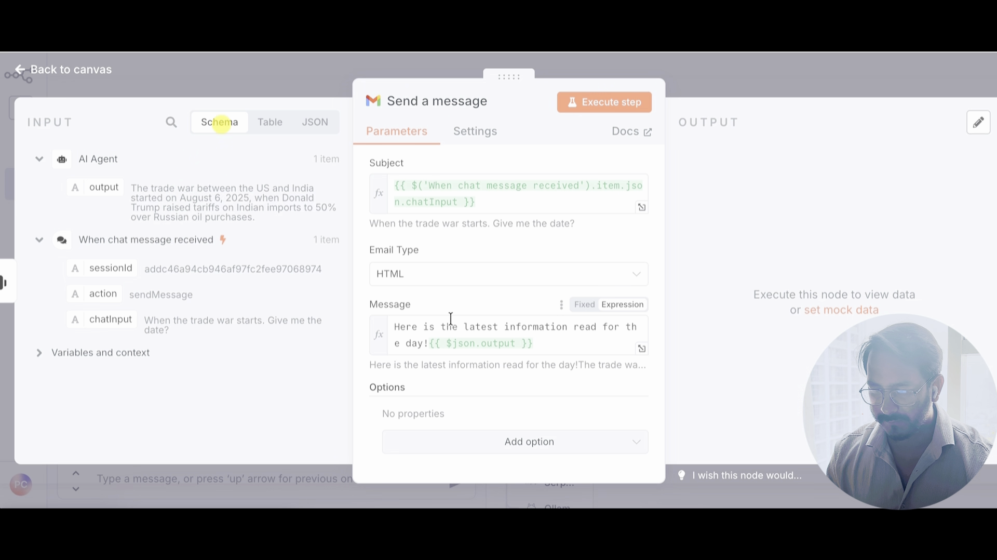
Step: Confirm the Gmail node's operation stays set to Send and review its settings
scroll(468, 236, up, 5)
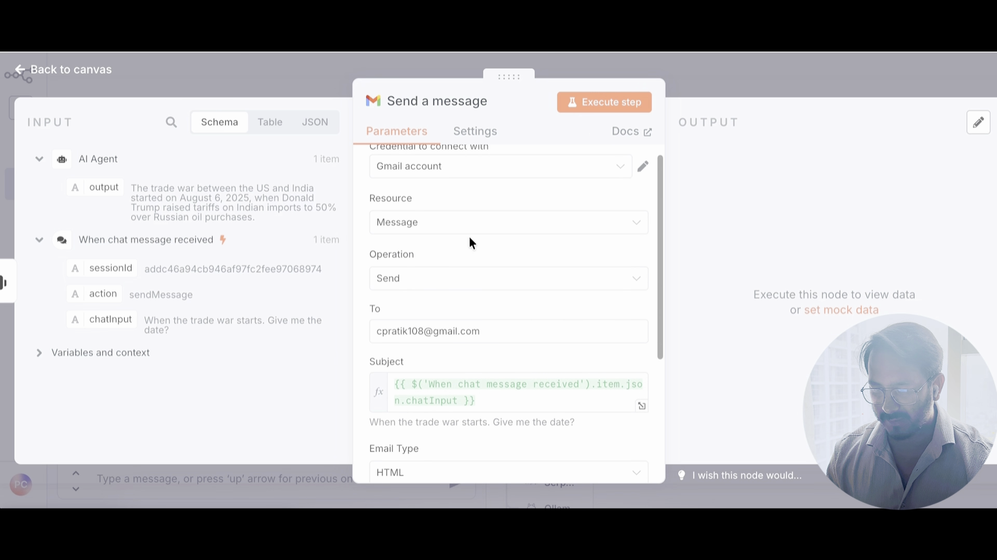
scroll(470, 239, up, 1)
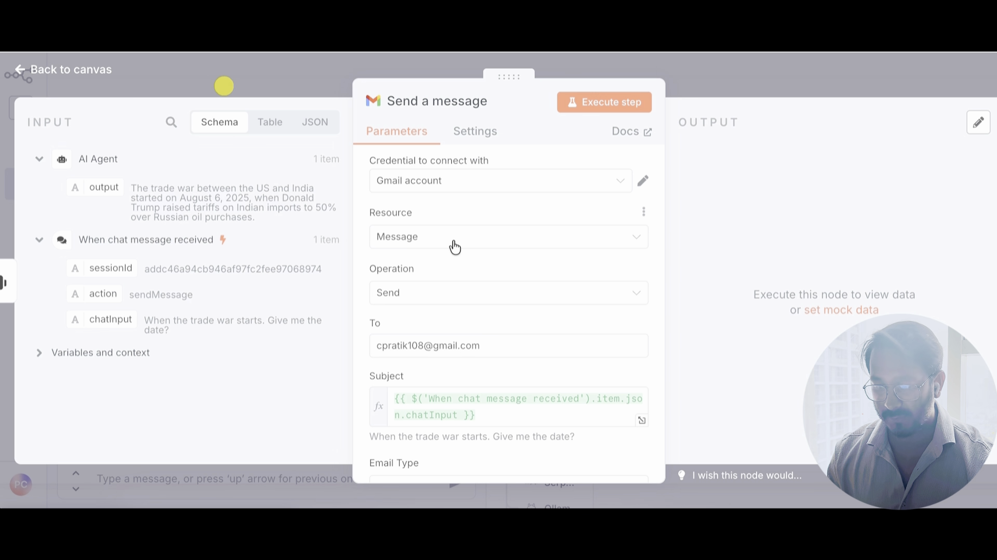
click(453, 303)
click(452, 301)
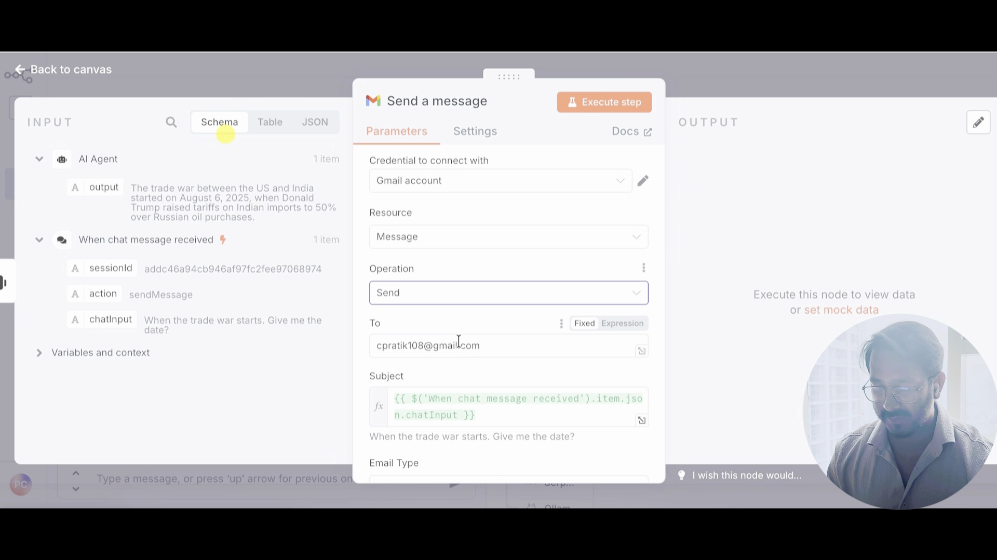
scroll(469, 352, down, 5)
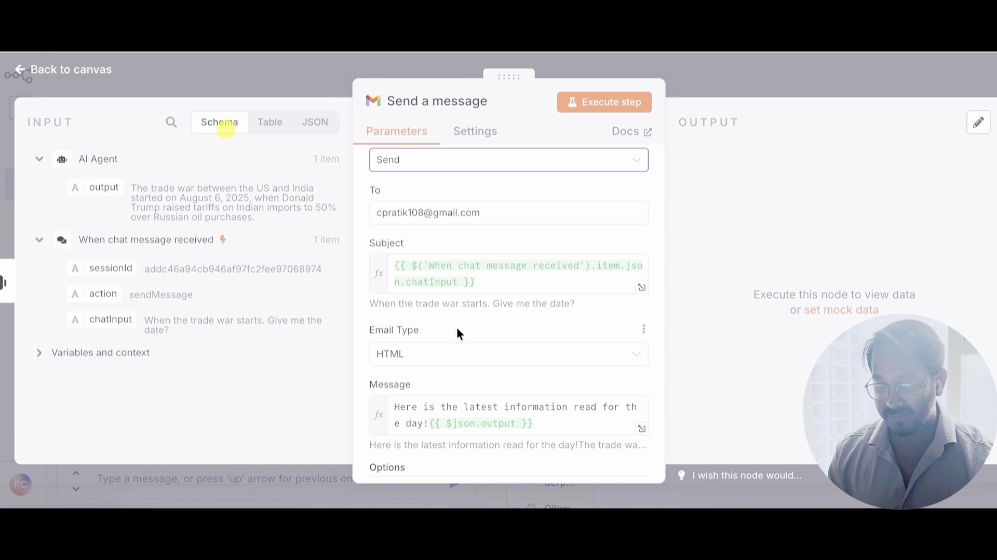
scroll(455, 325, down, 3)
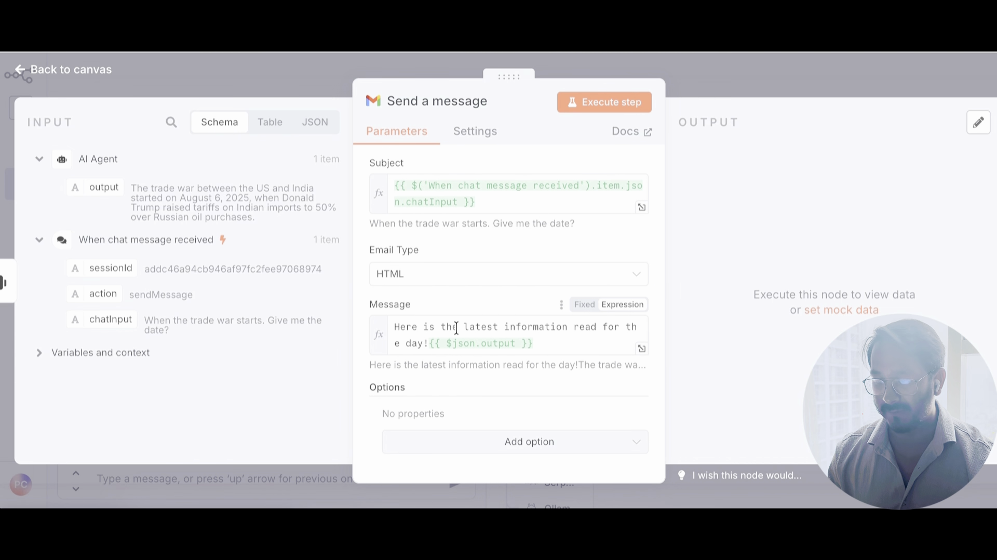
Step: Execute the Send a message step and check the output shows labelIds SENT
click(627, 102)
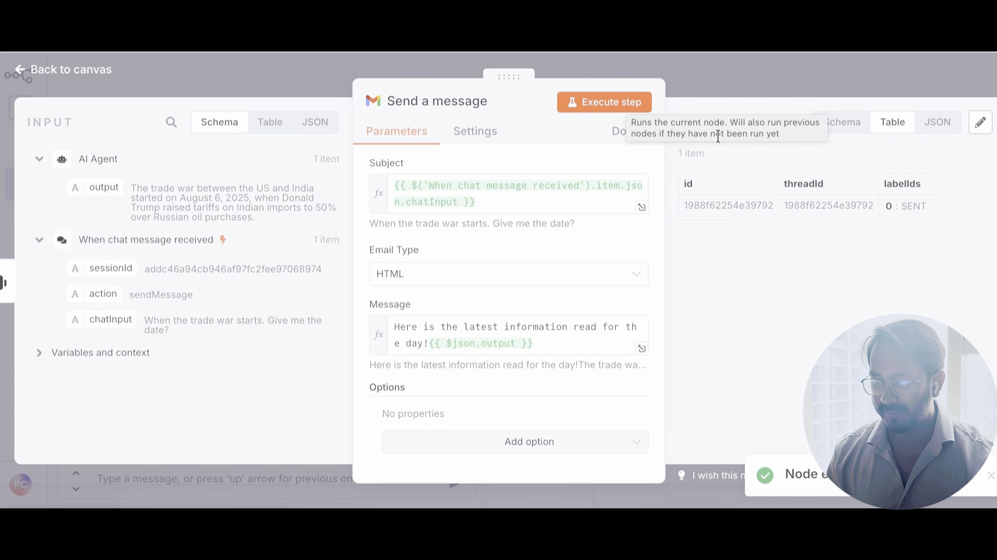
scroll(803, 182, right, 2)
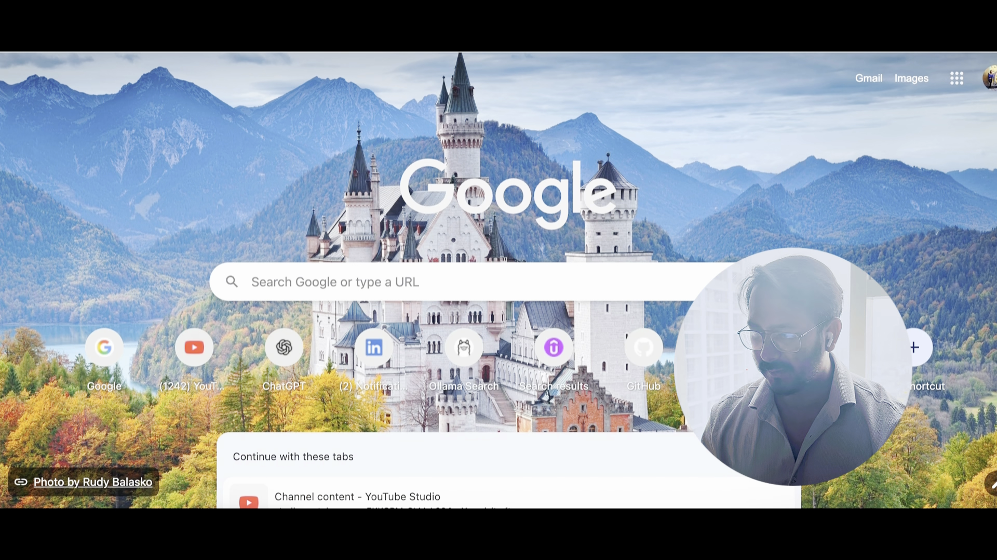
Step: Switch to the receiving Google account and open the trade war email in Gmail
click(989, 80)
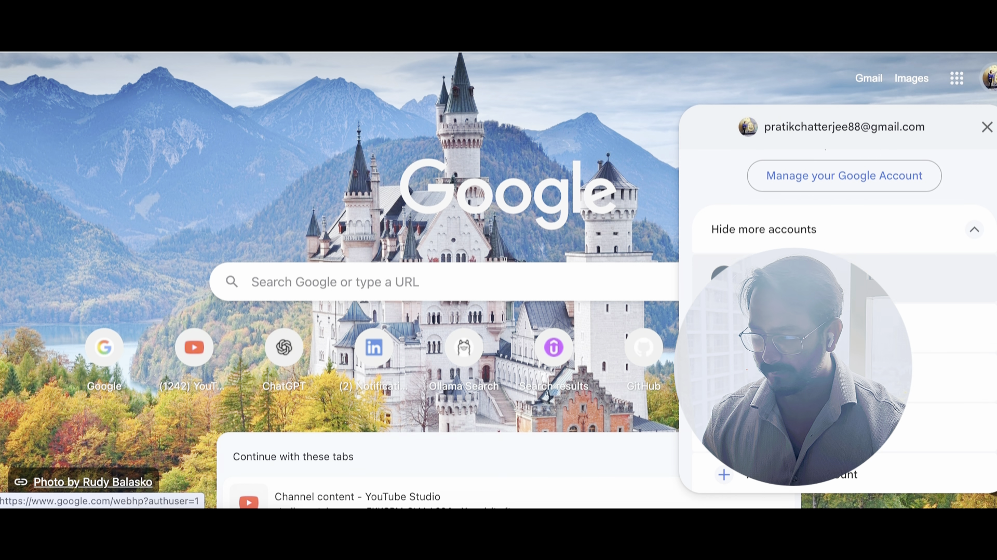
click(802, 432)
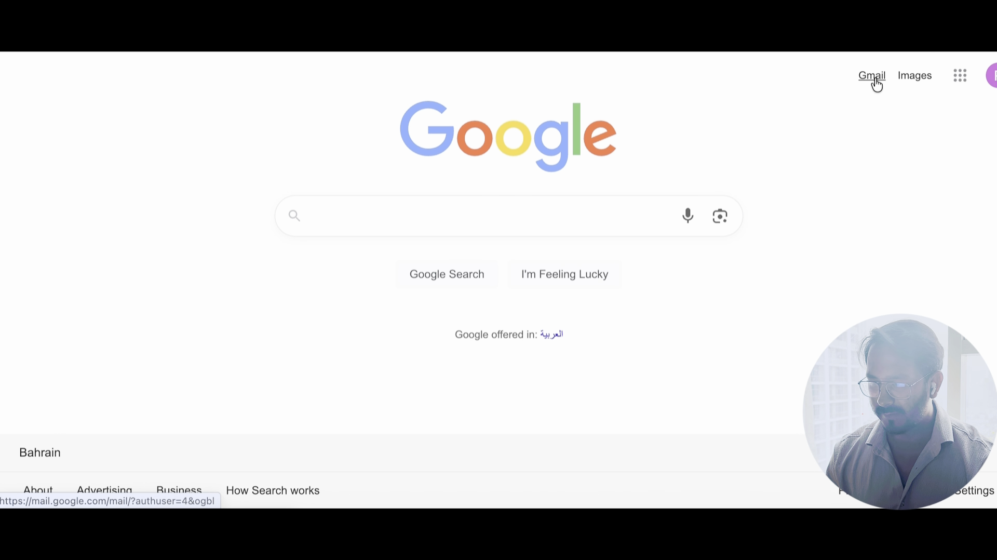
click(876, 83)
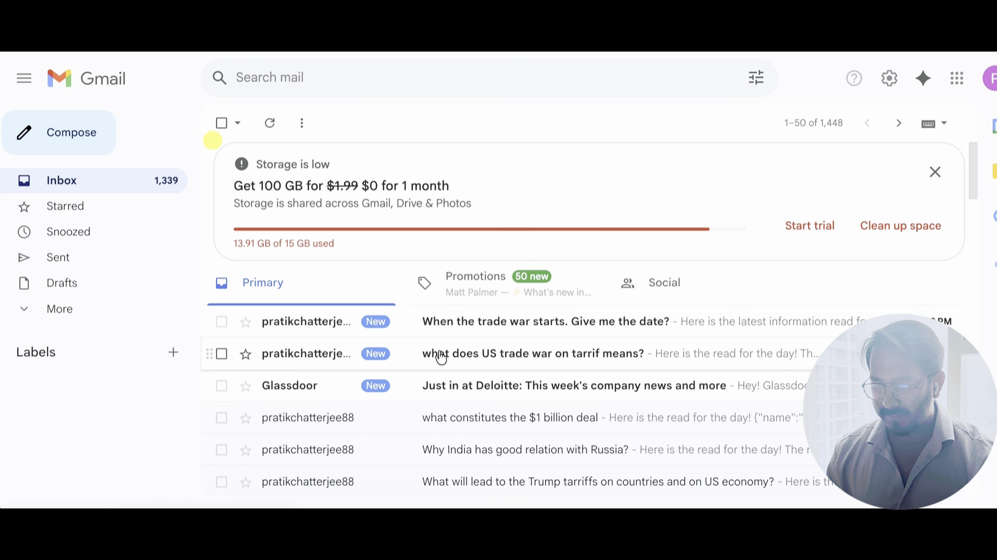
click(501, 330)
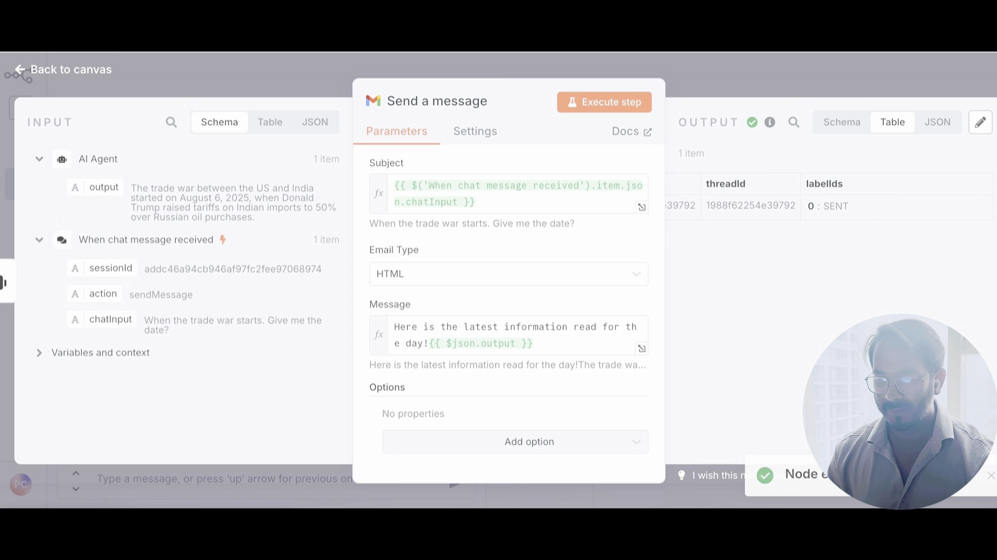
Step: Go back to the canvas, zoom out, and shrink the logs panel to show the completed flow
click(699, 86)
scroll(658, 271, down, 3)
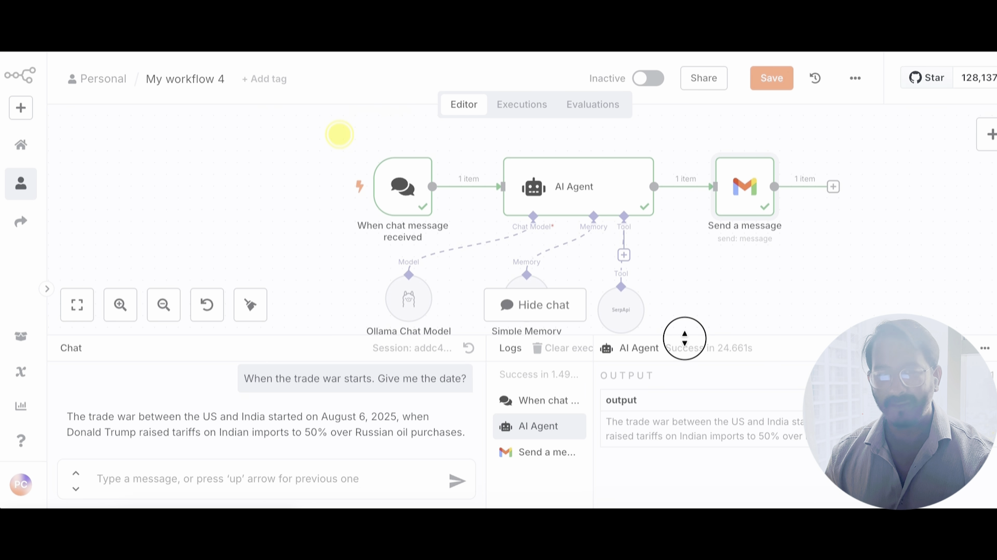
drag(684, 337, 678, 425)
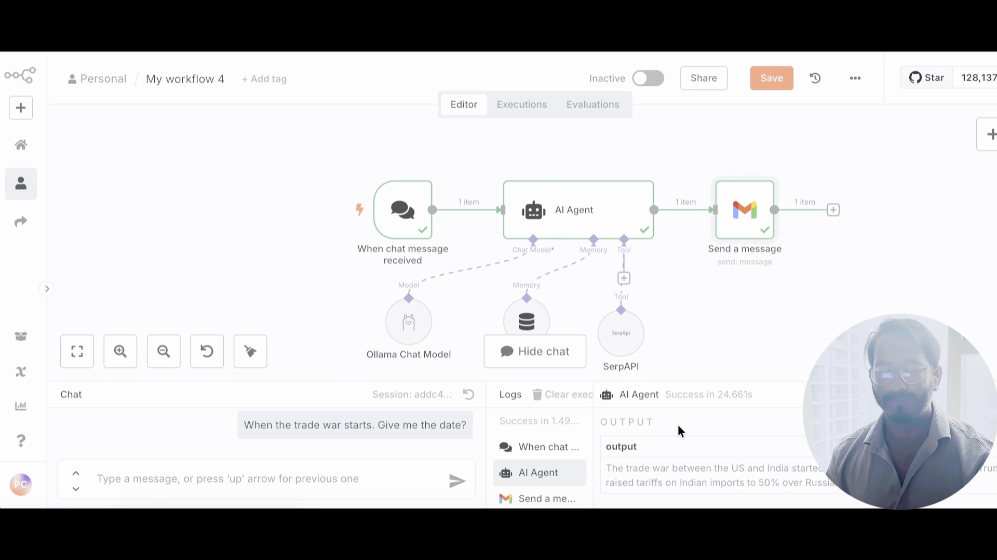